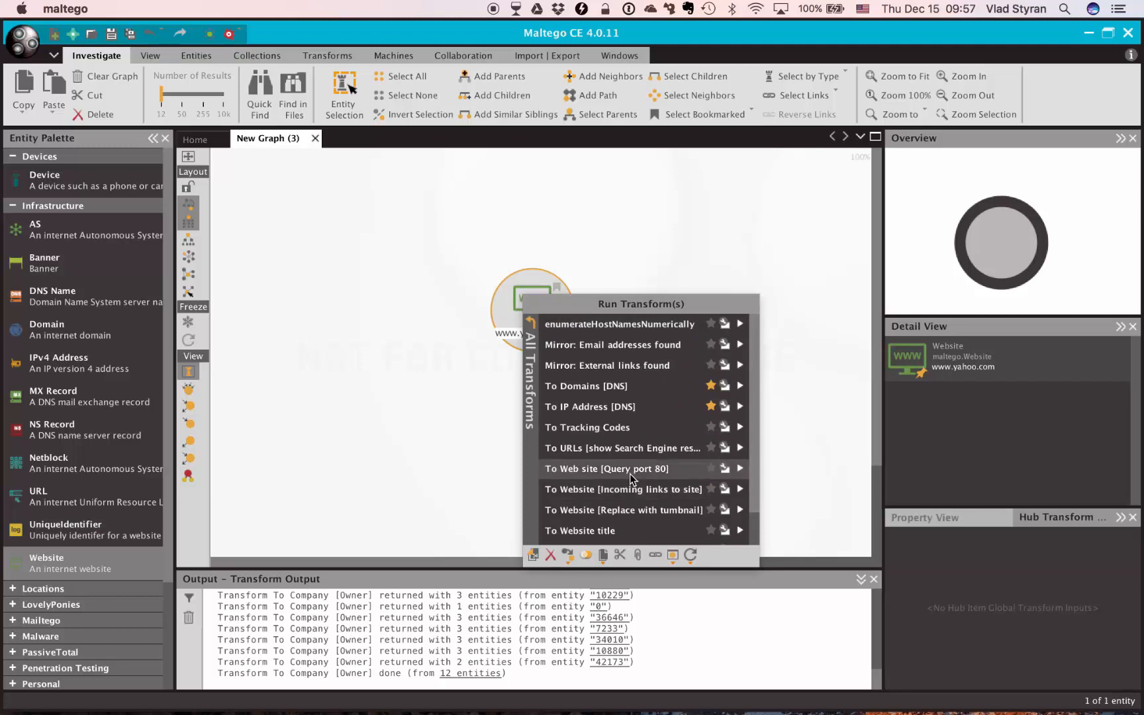
{"action": "left_click", "coordinate": [630, 390]}
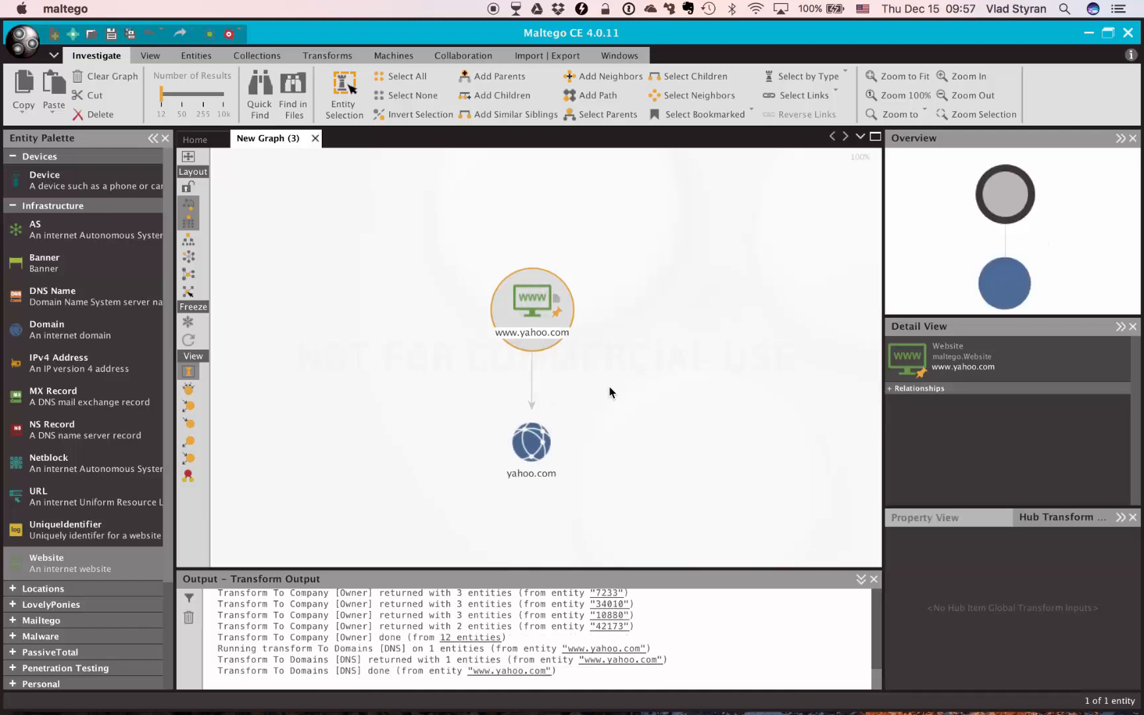
{"action": "left_click", "coordinate": [535, 445]}
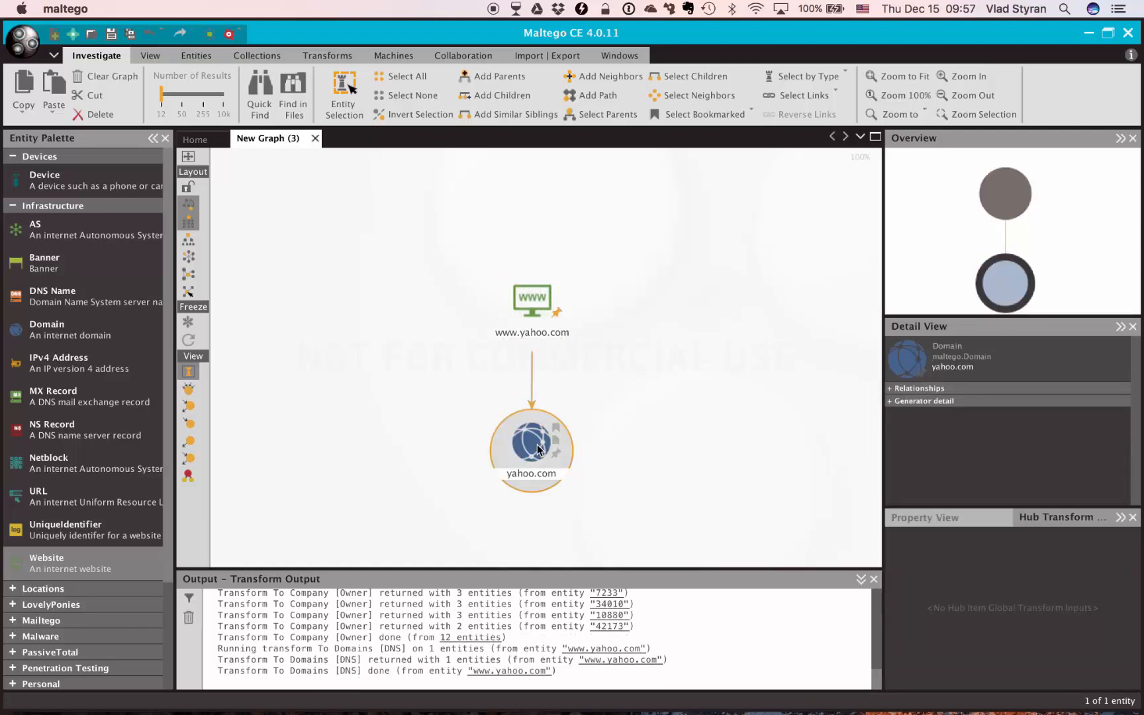
{"action": "right_click", "coordinate": [539, 453]}
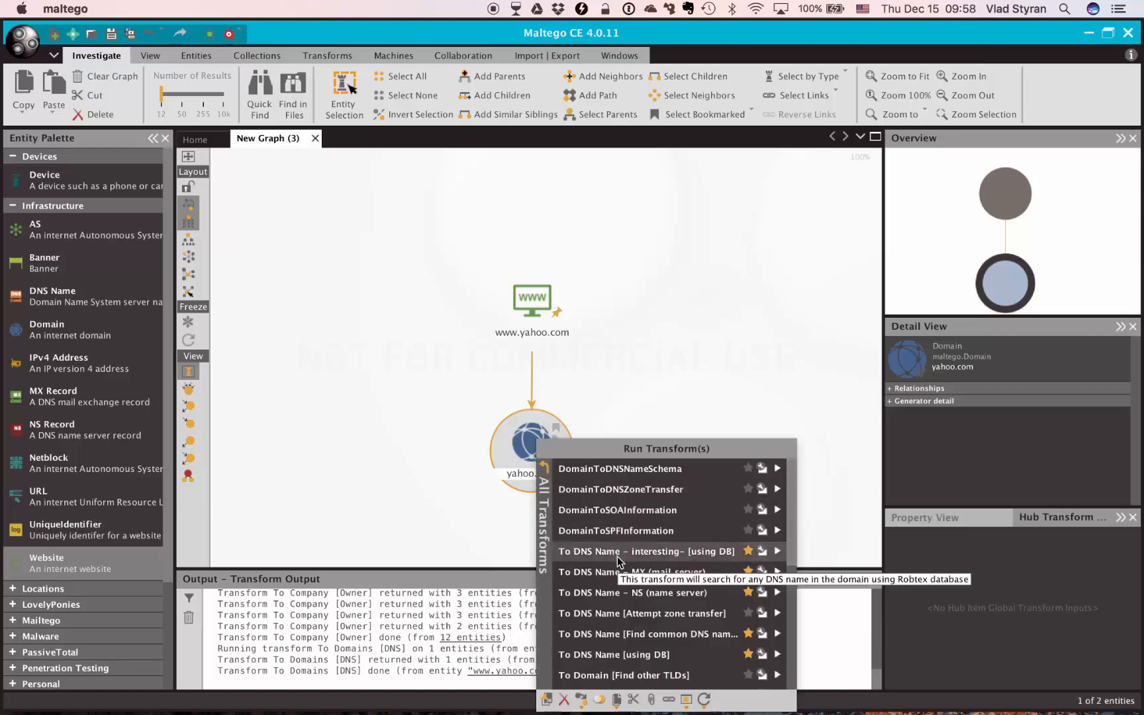
{"action": "left_click", "coordinate": [666, 592]}
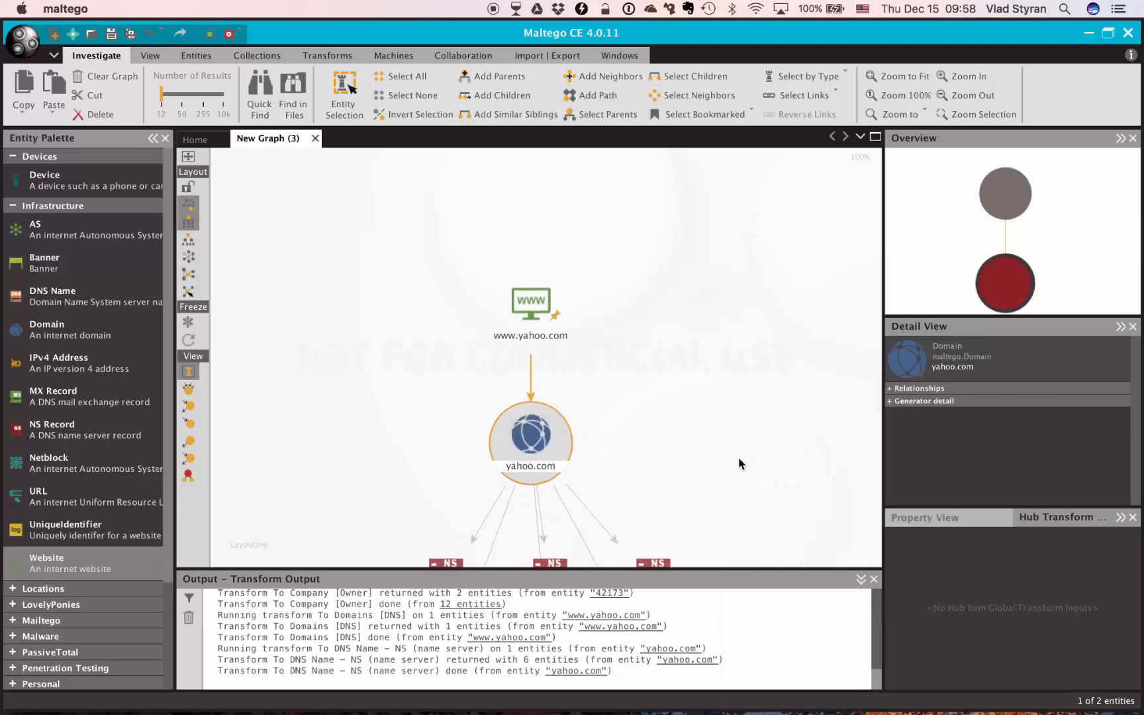
Run the To DNS Name - MX (mail server) transform on the yahoo.com domain
{"action": "left_click_drag", "start_coordinate": [725, 449], "coordinate": [710, 247]}
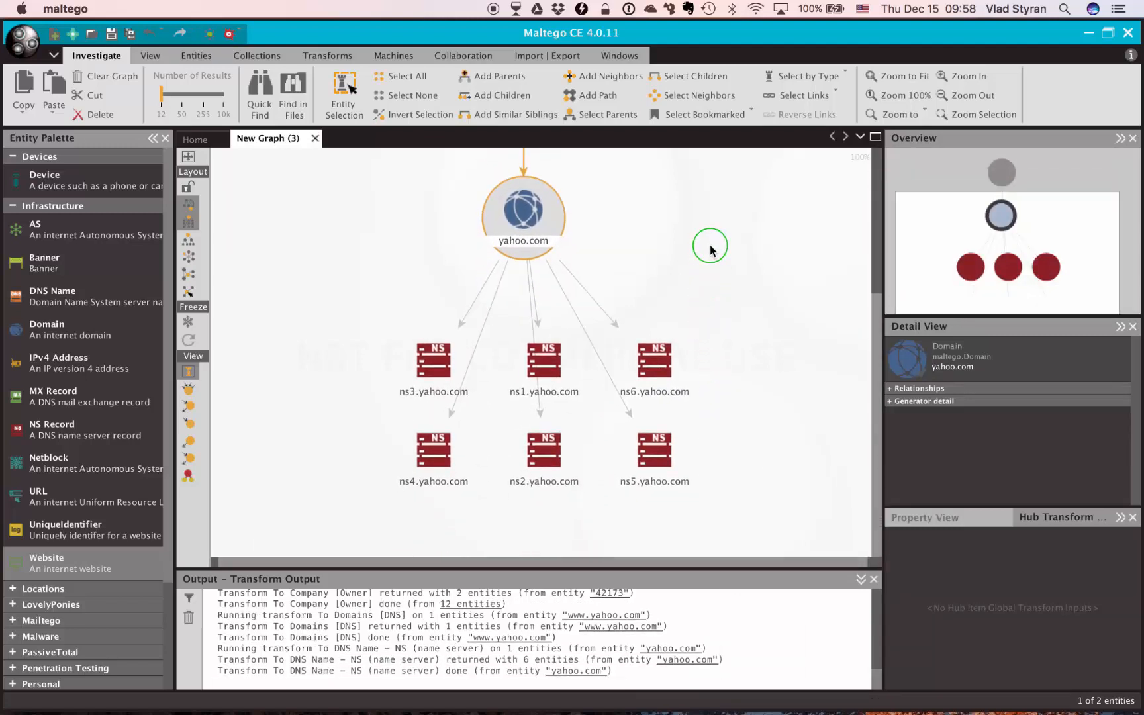
{"action": "right_click", "coordinate": [525, 218]}
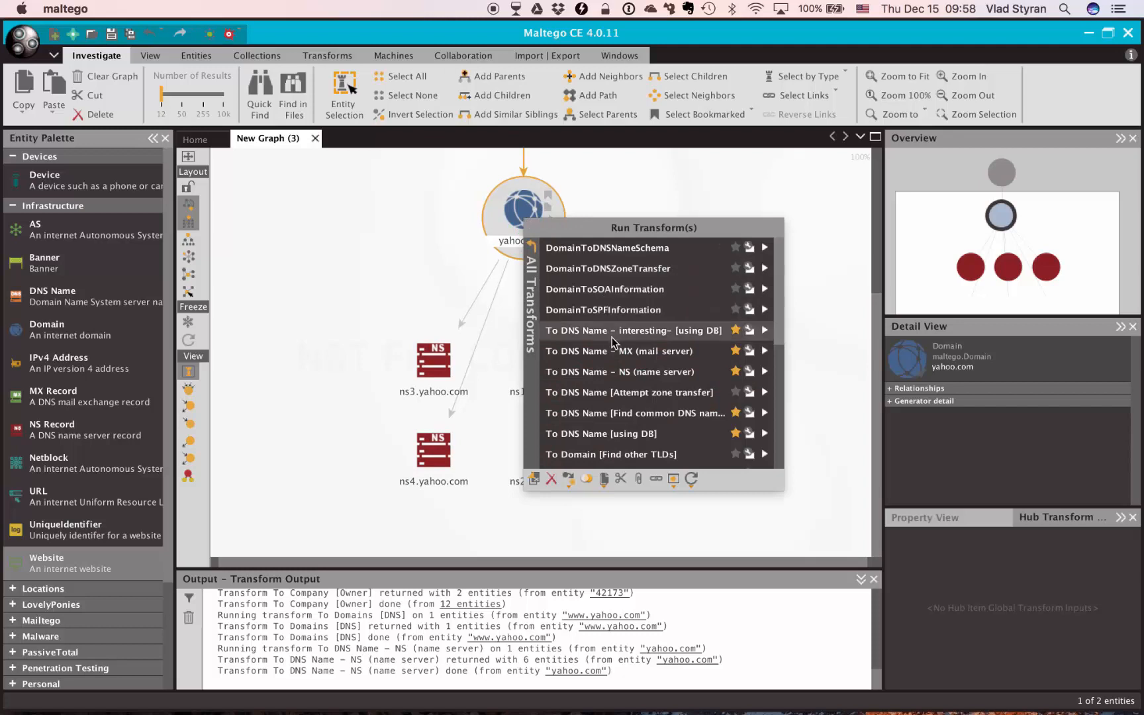
{"action": "left_click", "coordinate": [636, 351]}
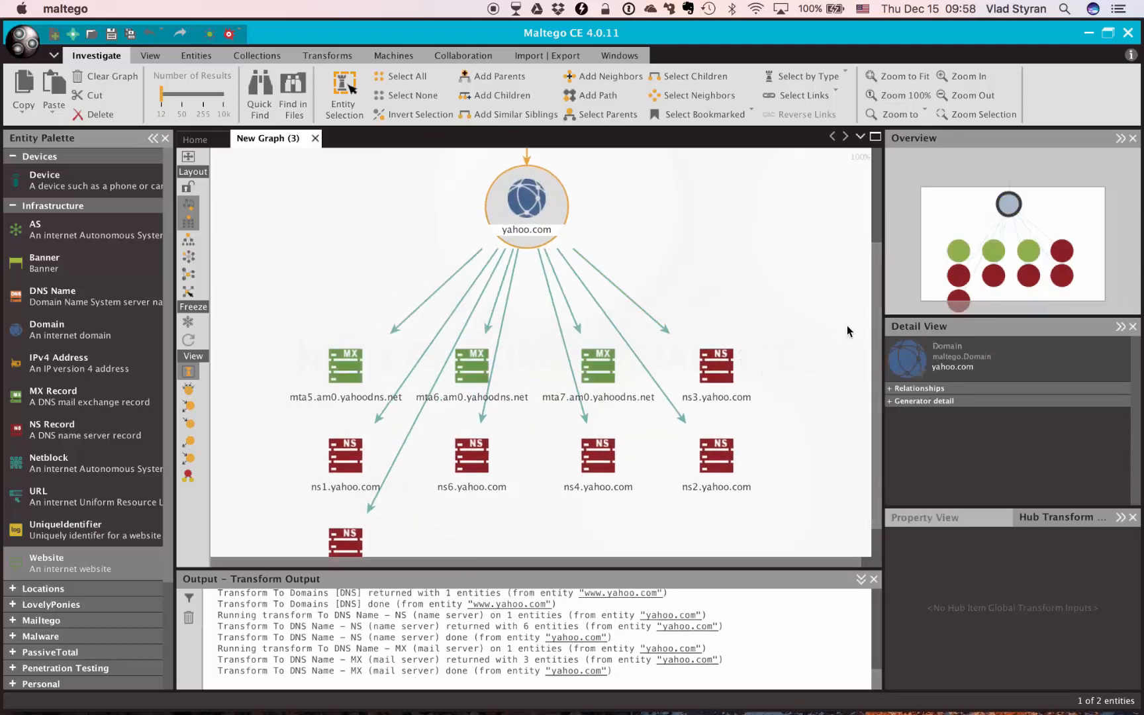
Run the To DNS Name [Find common DNS names] transform on the yahoo.com domain
{"action": "left_click_drag", "start_coordinate": [847, 325], "coordinate": [826, 310]}
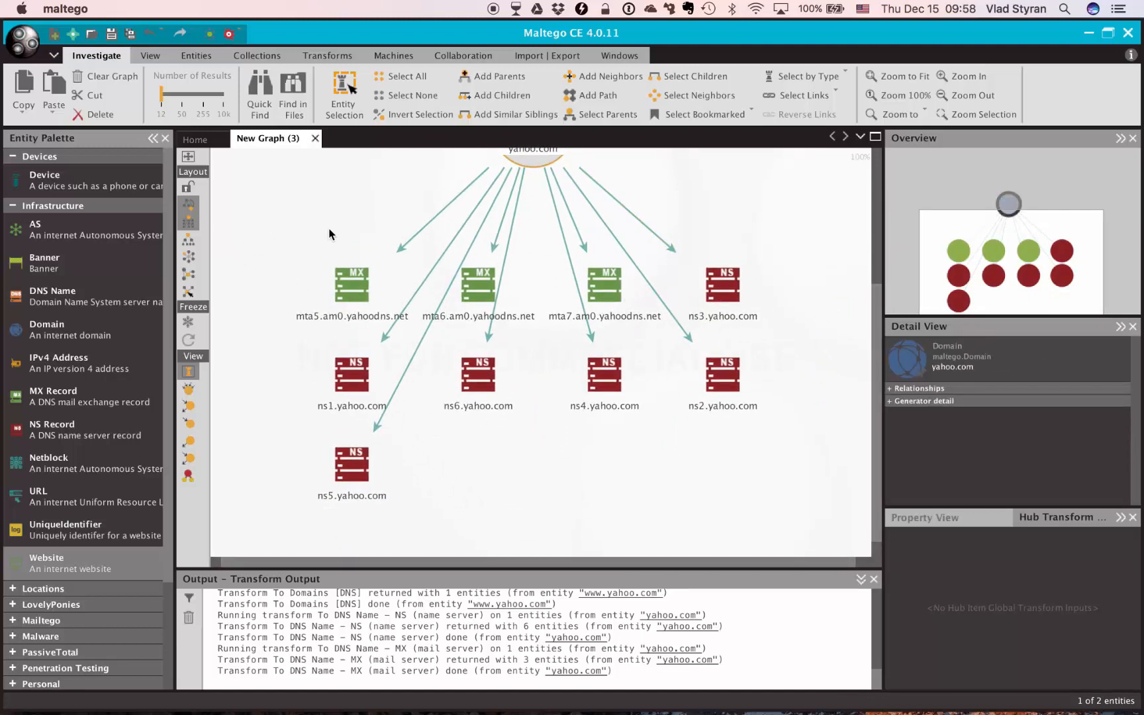
{"action": "left_click_drag", "start_coordinate": [329, 234], "coordinate": [300, 308]}
{"action": "right_click", "coordinate": [499, 213]}
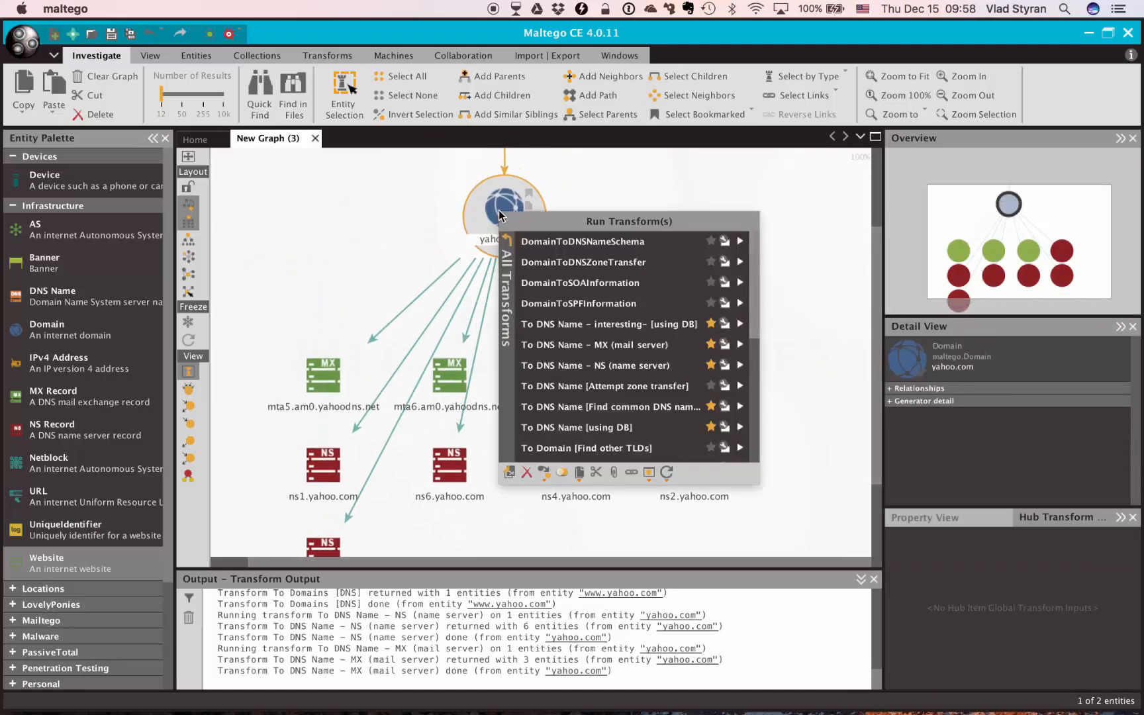
{"action": "left_click", "coordinate": [614, 409]}
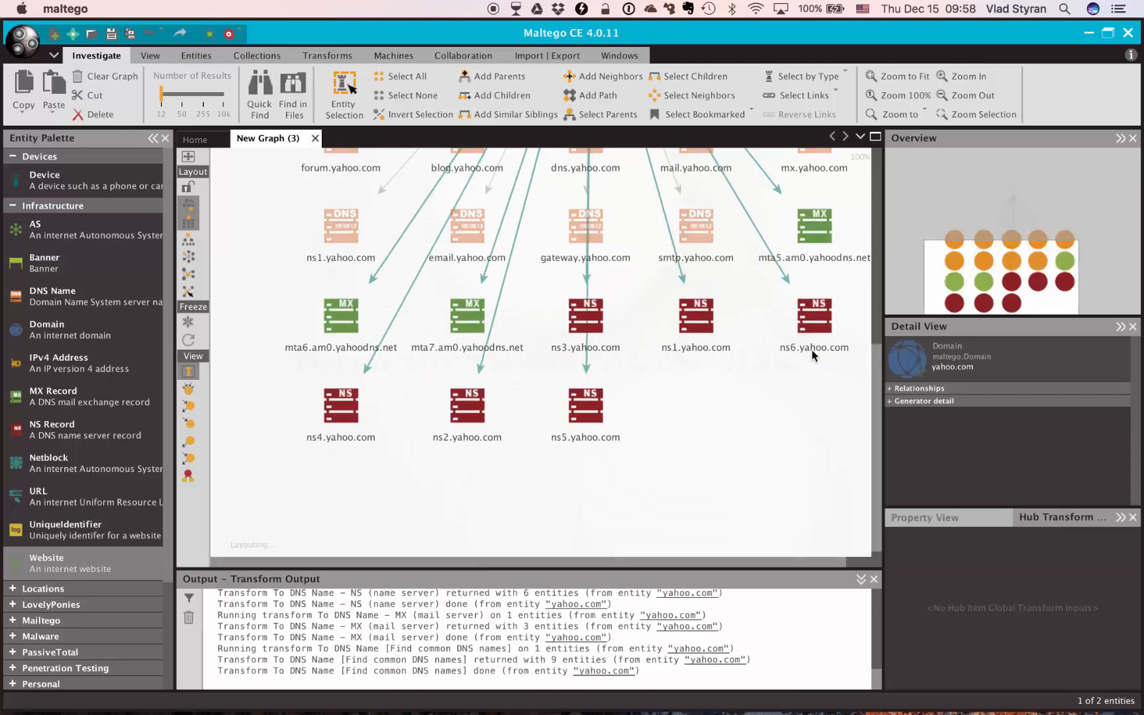
Run the To DNS Name [using DB] transform on the yahoo.com domain
{"action": "scroll", "coordinate": [779, 265], "scroll_direction": "up", "scroll_amount": 5}
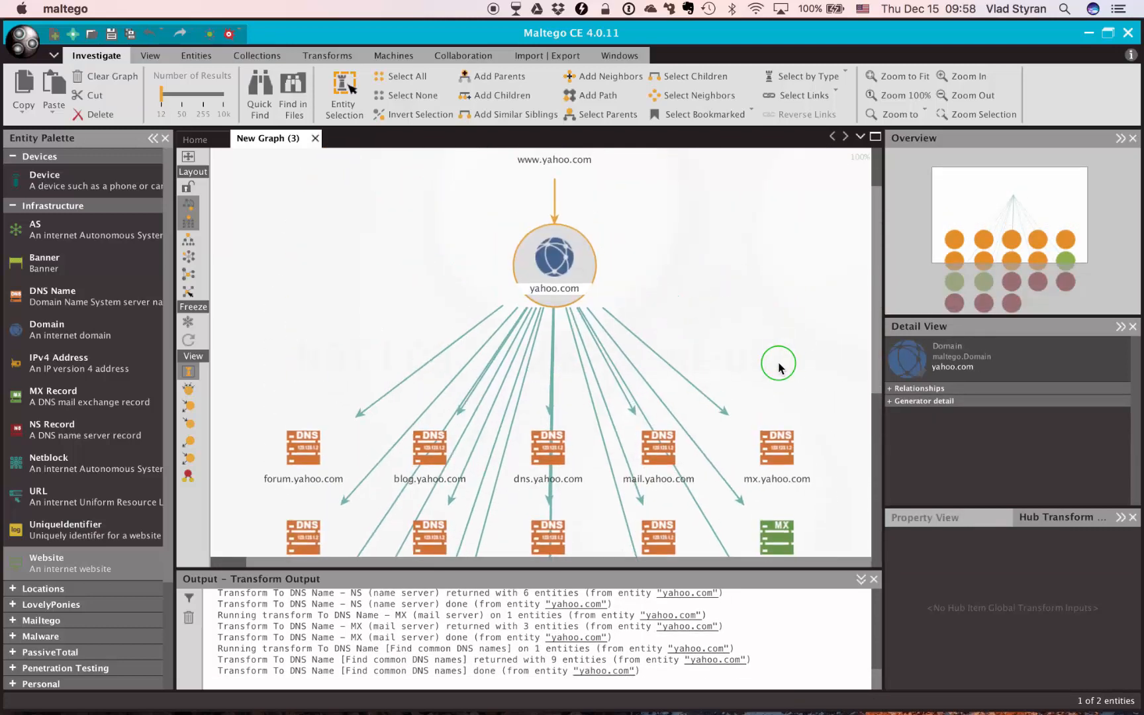
{"action": "right_click", "coordinate": [559, 268]}
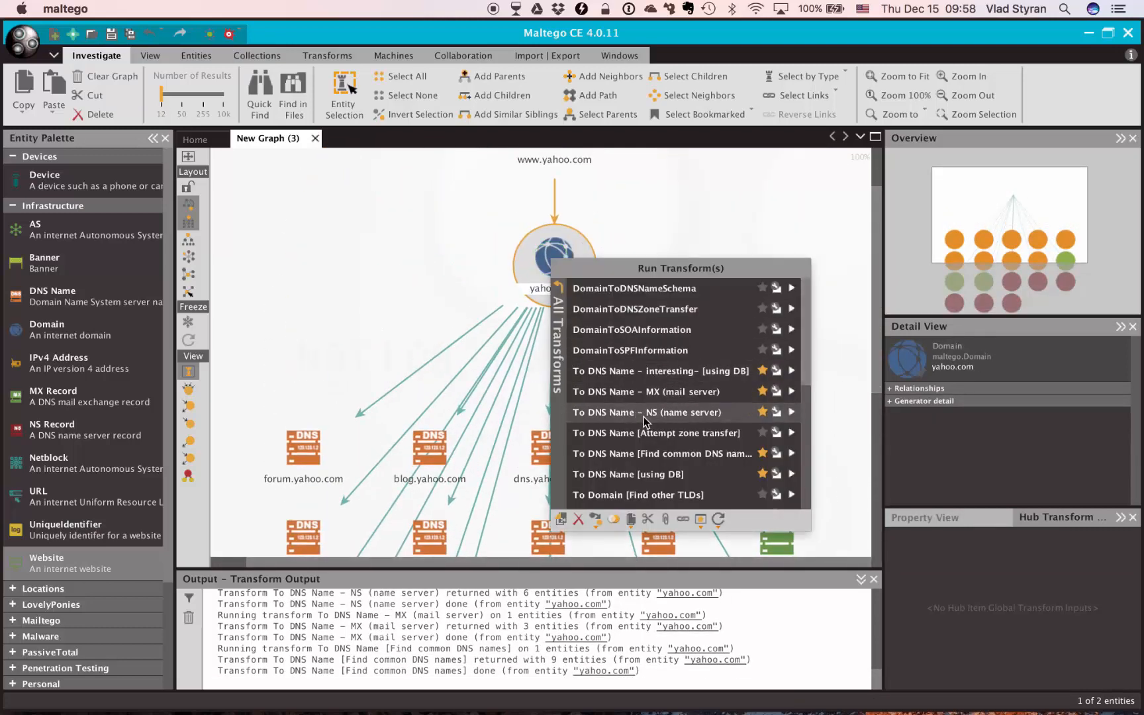
{"action": "left_click", "coordinate": [656, 475]}
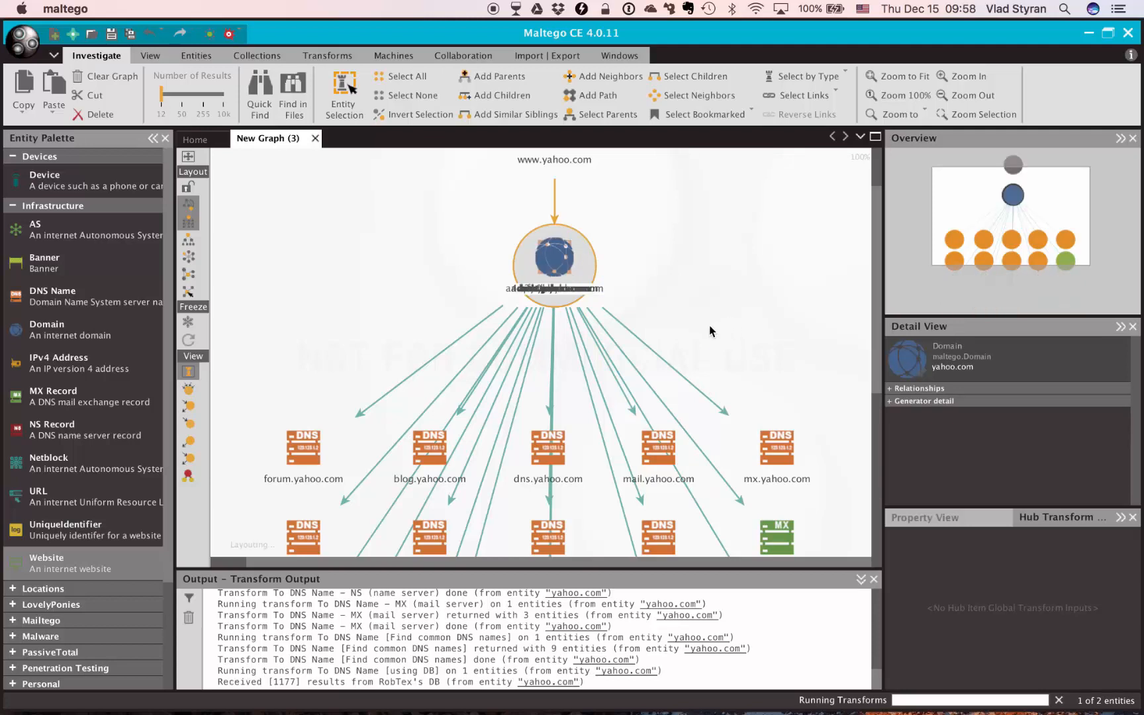
Zoom the graph to fit and maximize the graph window to examine all discovered entities
{"action": "left_click_drag", "start_coordinate": [709, 325], "coordinate": [646, 210]}
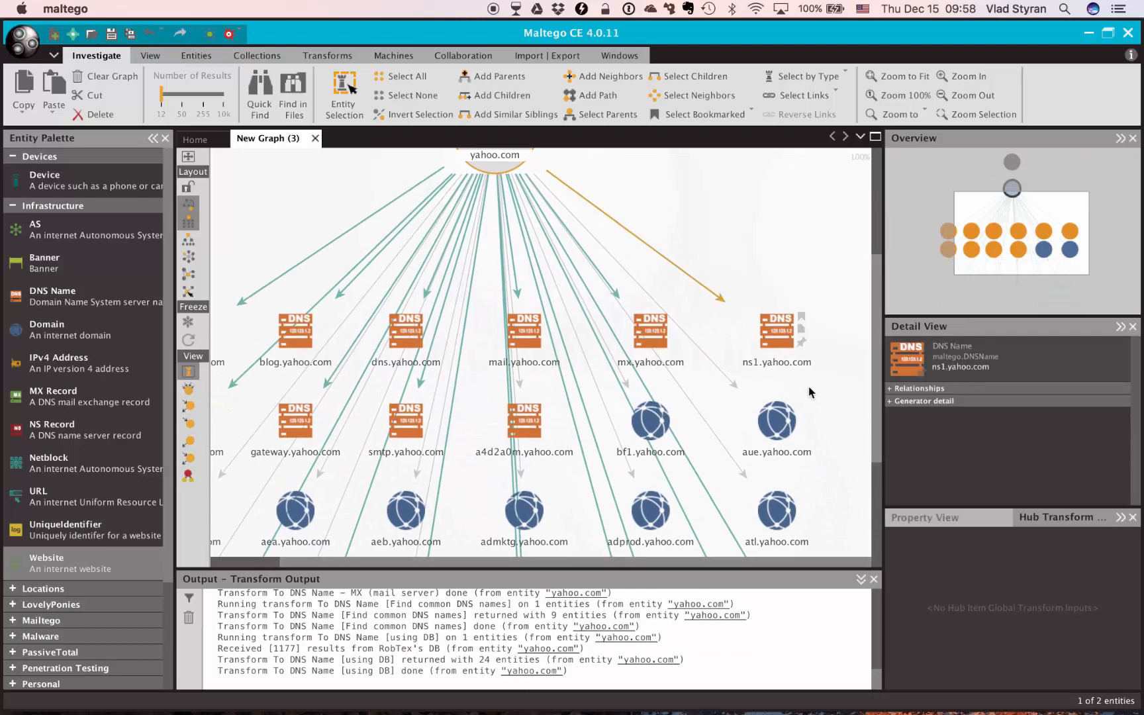
{"action": "left_click_drag", "start_coordinate": [744, 224], "coordinate": [814, 309]}
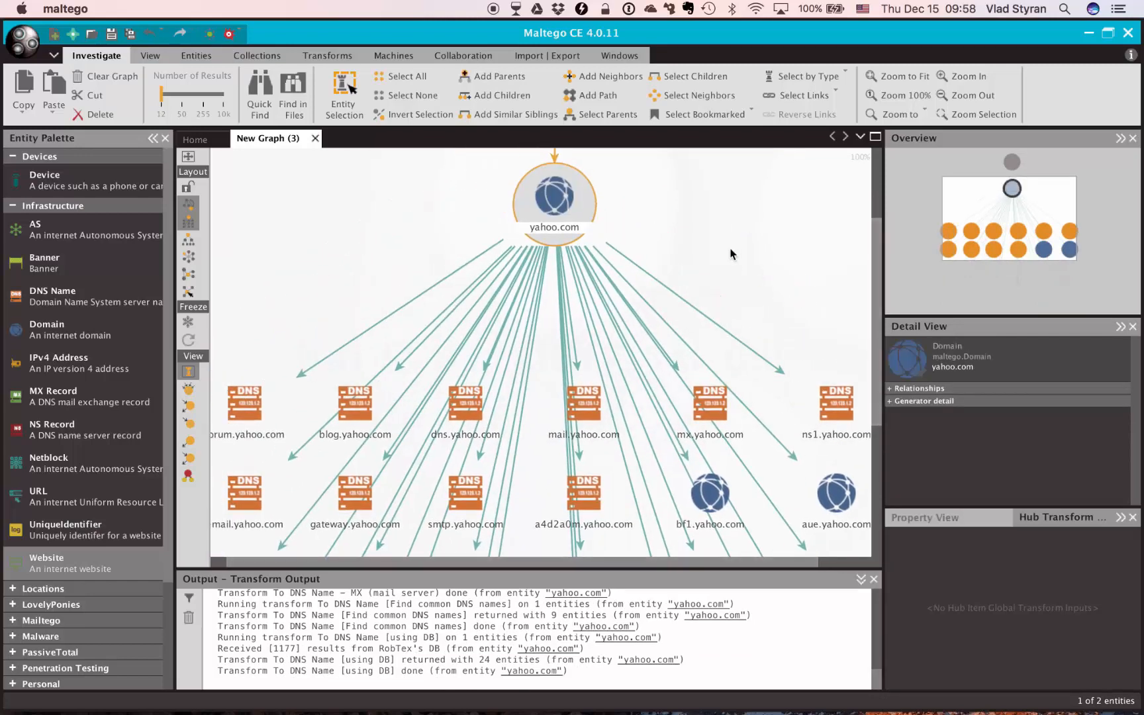
{"action": "left_click", "coordinate": [899, 76]}
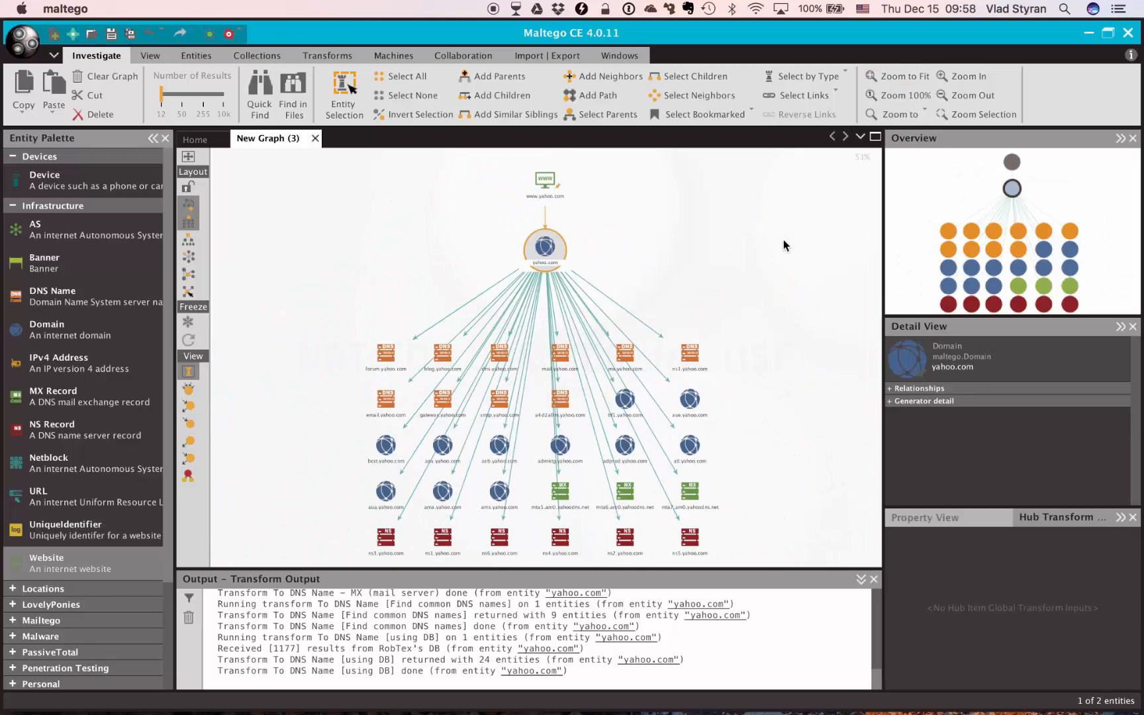
{"action": "left_click", "coordinate": [874, 136]}
{"action": "left_click", "coordinate": [898, 76]}
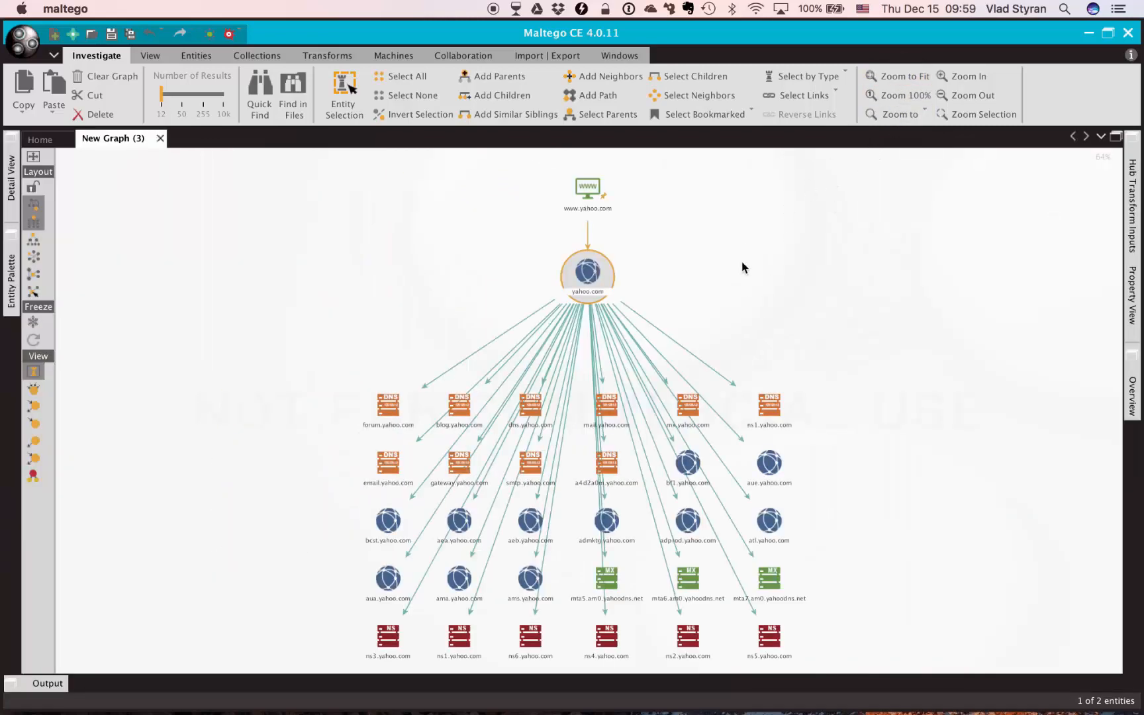
{"action": "mouse_move", "coordinate": [845, 451]}
{"action": "left_mouse_down"}
{"action": "mouse_move", "coordinate": [870, 367]}
{"action": "mouse_move", "coordinate": [861, 443]}
{"action": "left_mouse_up"}
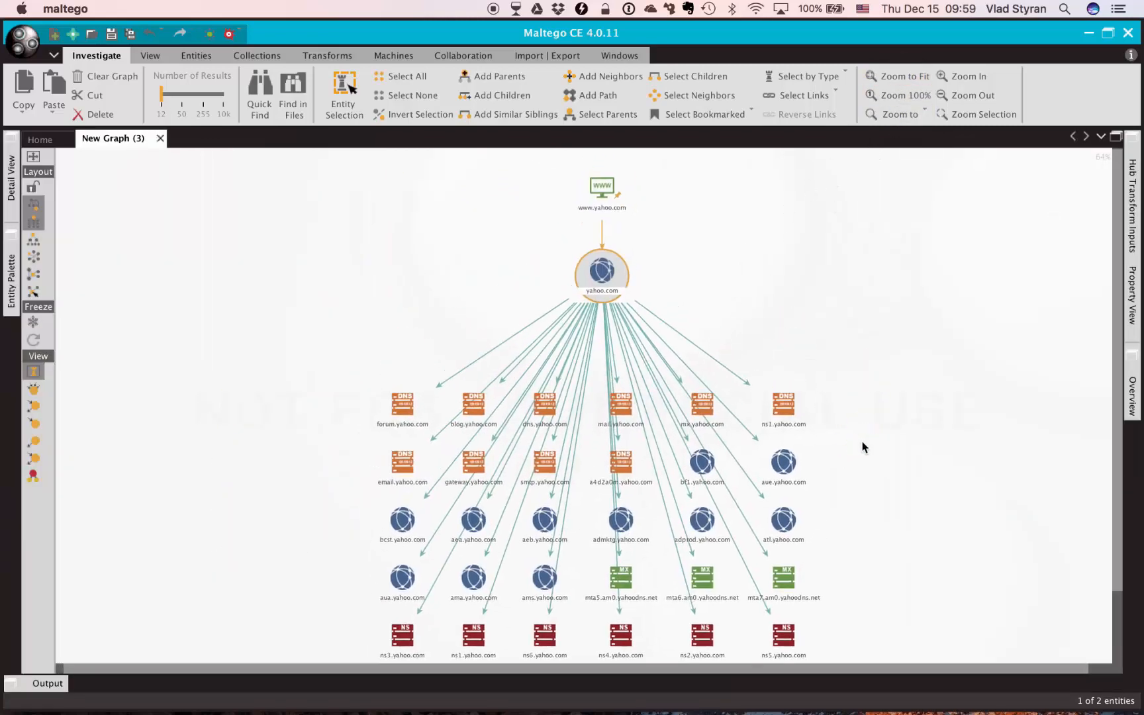
{"action": "left_click", "coordinate": [1116, 137]}
{"action": "left_click_drag", "start_coordinate": [532, 290], "coordinate": [315, 272]}
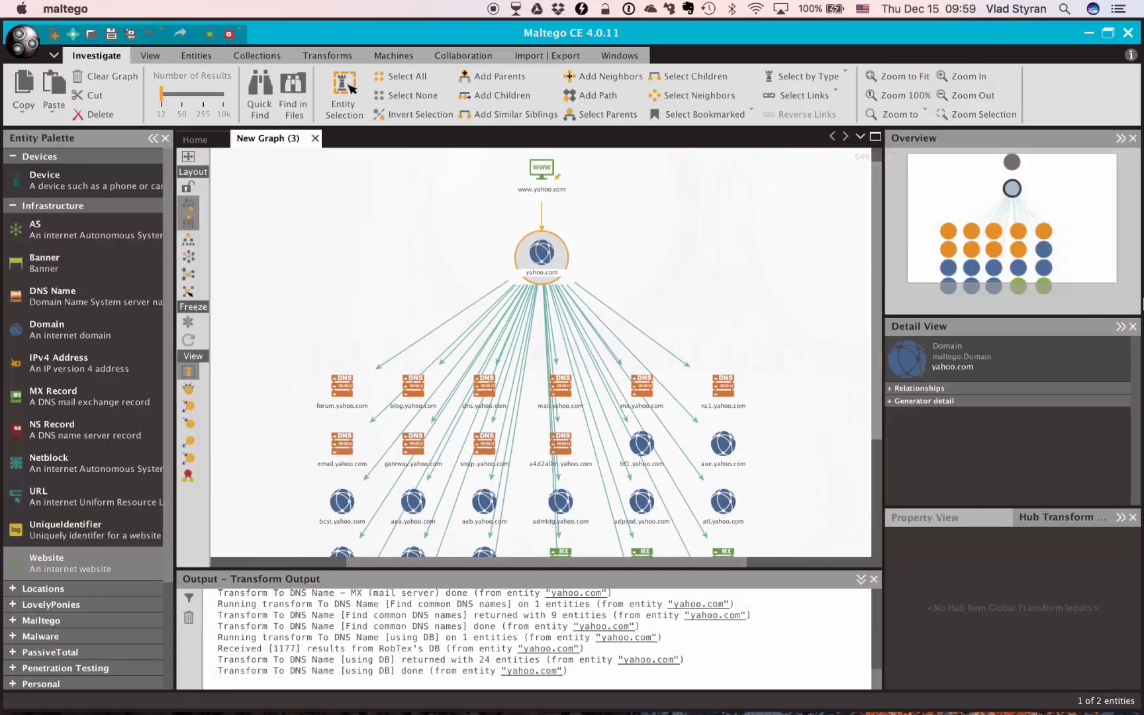
{"action": "mouse_move", "coordinate": [1073, 215]}
{"action": "left_mouse_down"}
{"action": "mouse_move", "coordinate": [1059, 219]}
{"action": "mouse_move", "coordinate": [1103, 187]}
{"action": "mouse_move", "coordinate": [1047, 256]}
{"action": "mouse_move", "coordinate": [1098, 214]}
{"action": "mouse_move", "coordinate": [1079, 191]}
{"action": "mouse_move", "coordinate": [1096, 225]}
{"action": "mouse_move", "coordinate": [1092, 250]}
{"action": "mouse_move", "coordinate": [1079, 194]}
{"action": "mouse_move", "coordinate": [1061, 207]}
{"action": "mouse_move", "coordinate": [1072, 201]}
{"action": "left_mouse_up"}
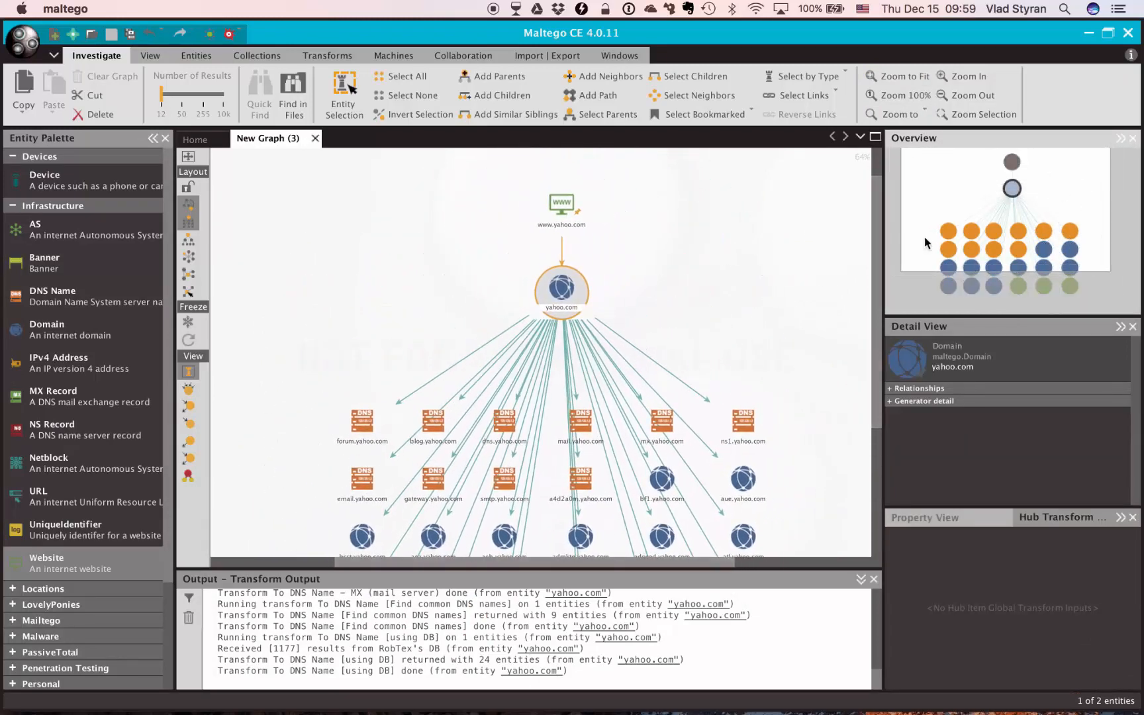
{"action": "left_click", "coordinate": [878, 137]}
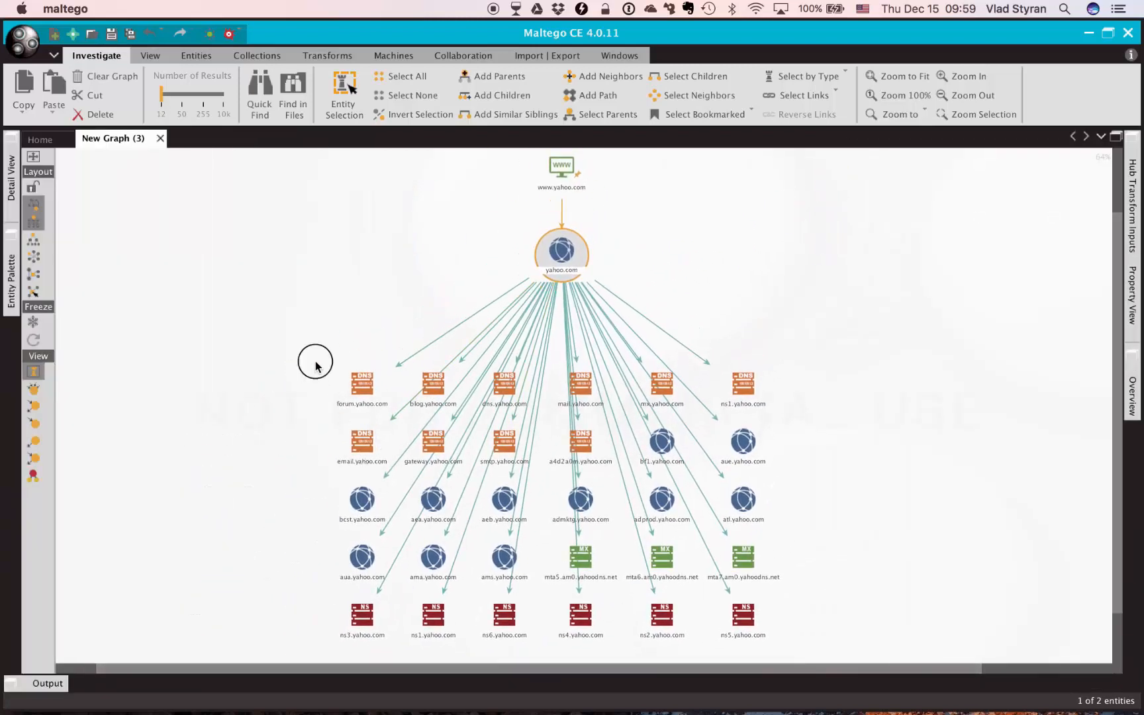
Select all the entities below yahoo.com and change their entity type to DNS Name
{"action": "left_click_drag", "start_coordinate": [318, 363], "coordinate": [848, 637]}
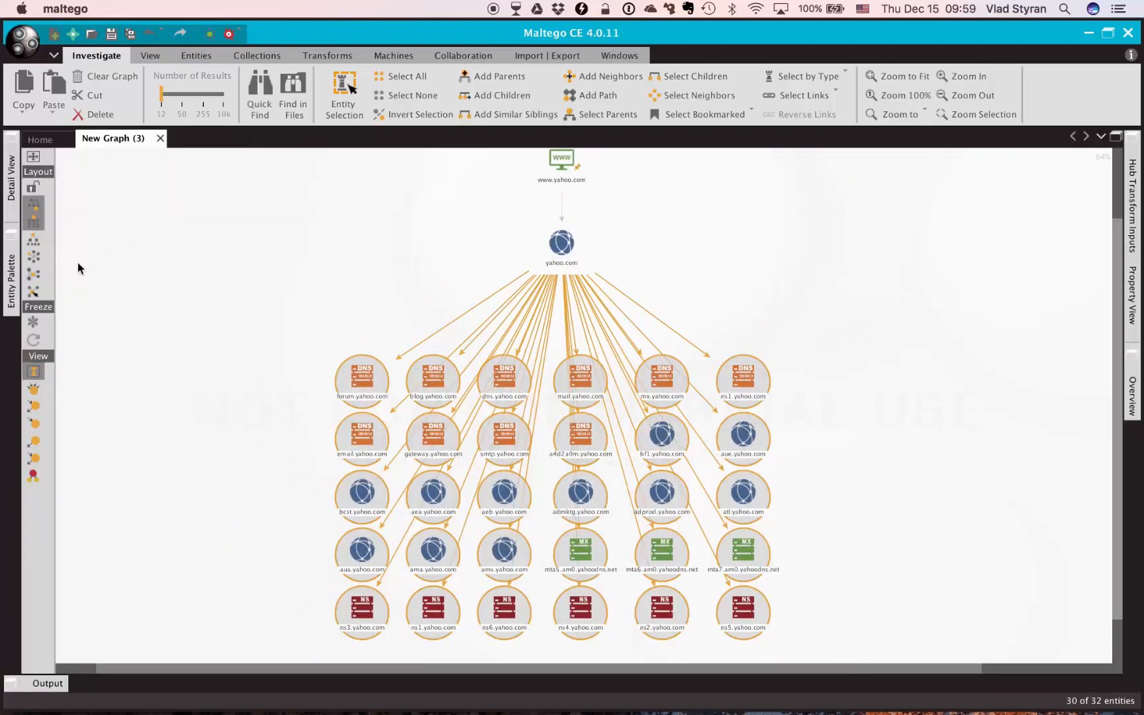
{"action": "right_click", "coordinate": [355, 381]}
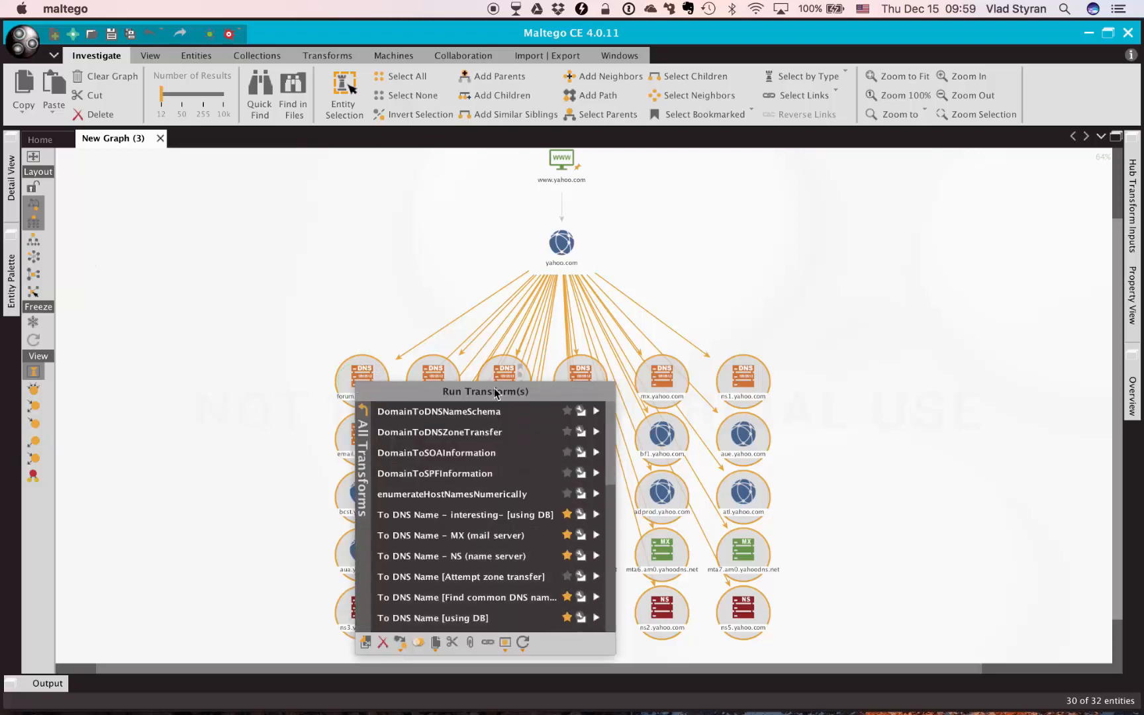
{"action": "left_click", "coordinate": [402, 651]}
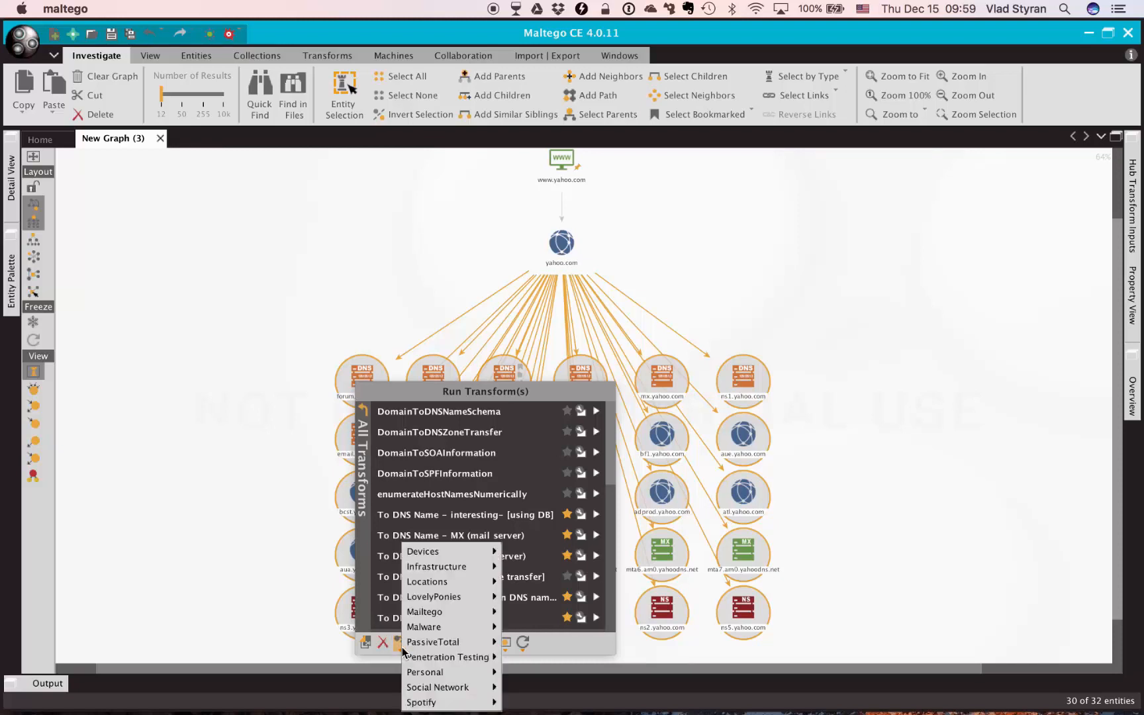
{"action": "mouse_move", "coordinate": [450, 569]}
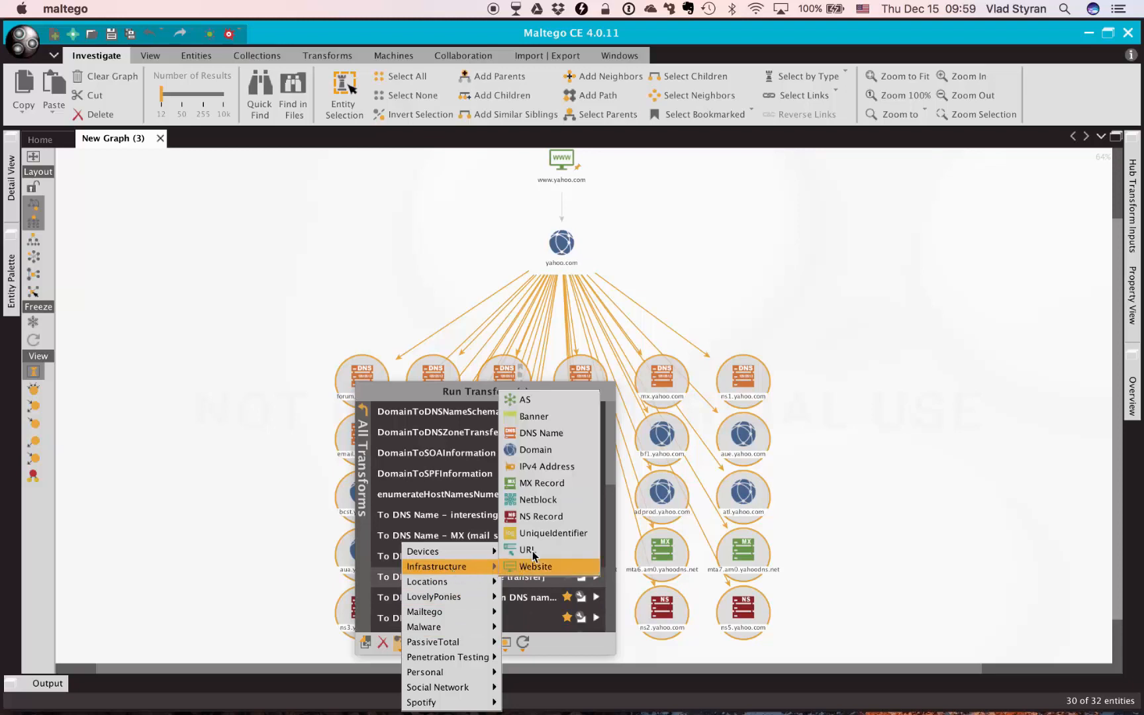
{"action": "left_click", "coordinate": [557, 432]}
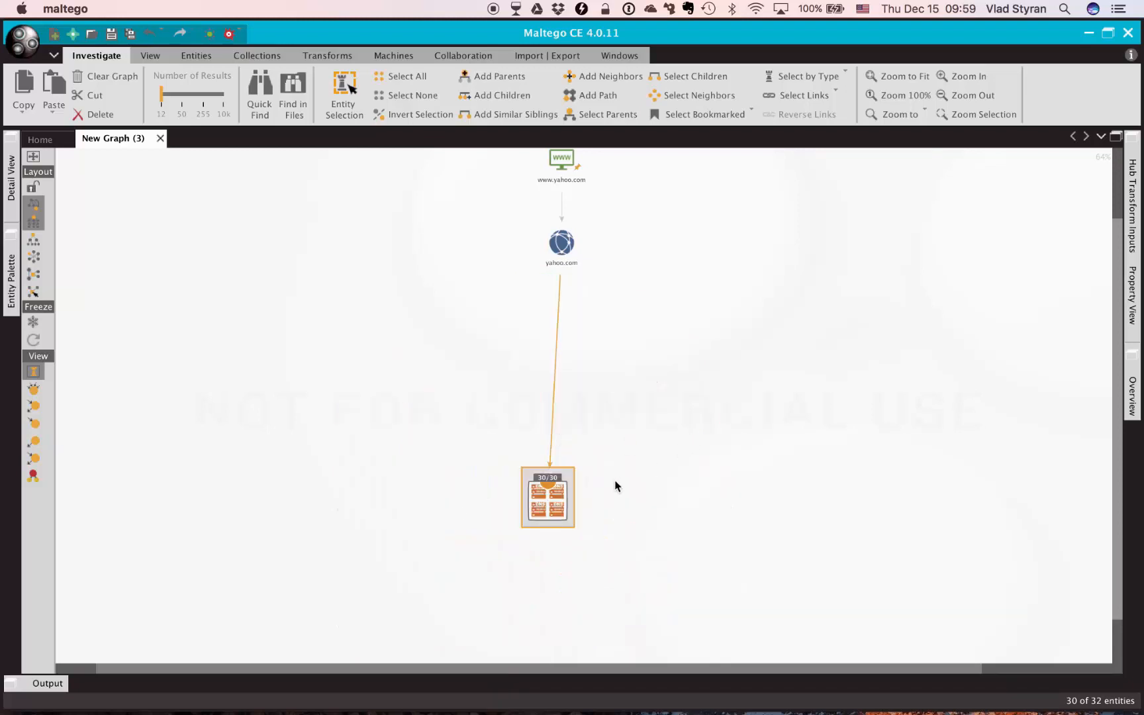
Run the To IP Address [DNS] transform on the grouped DNS name entities
{"action": "left_click", "coordinate": [557, 517]}
{"action": "right_click", "coordinate": [548, 512]}
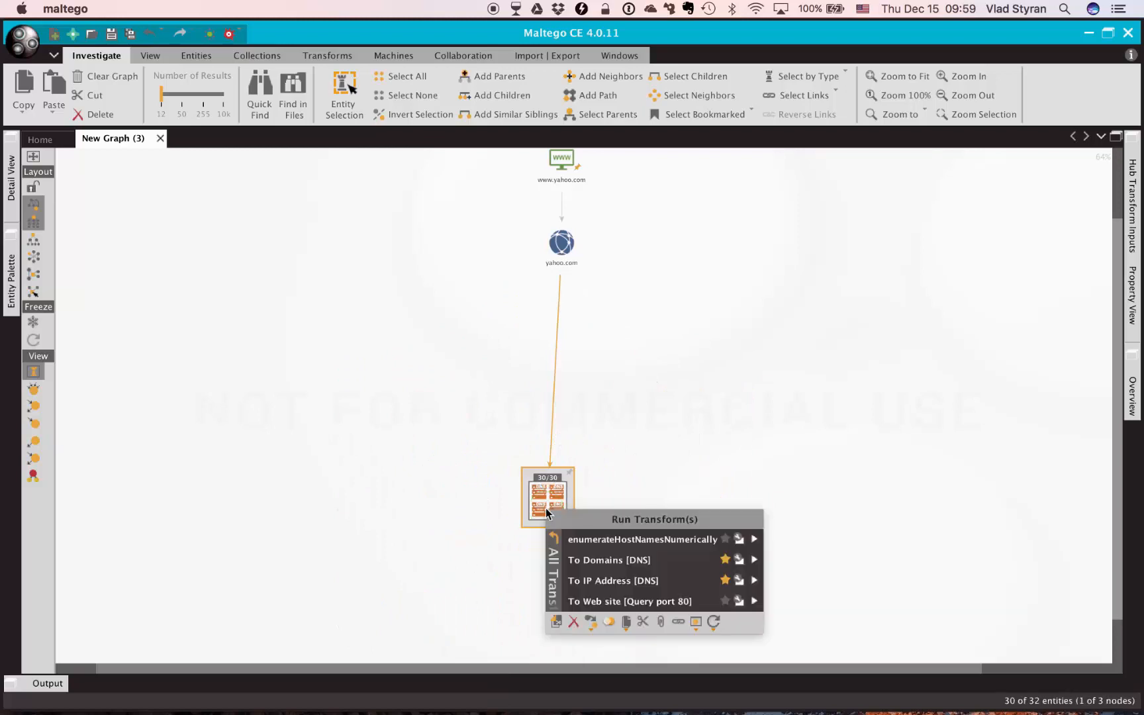
{"action": "left_click", "coordinate": [625, 582]}
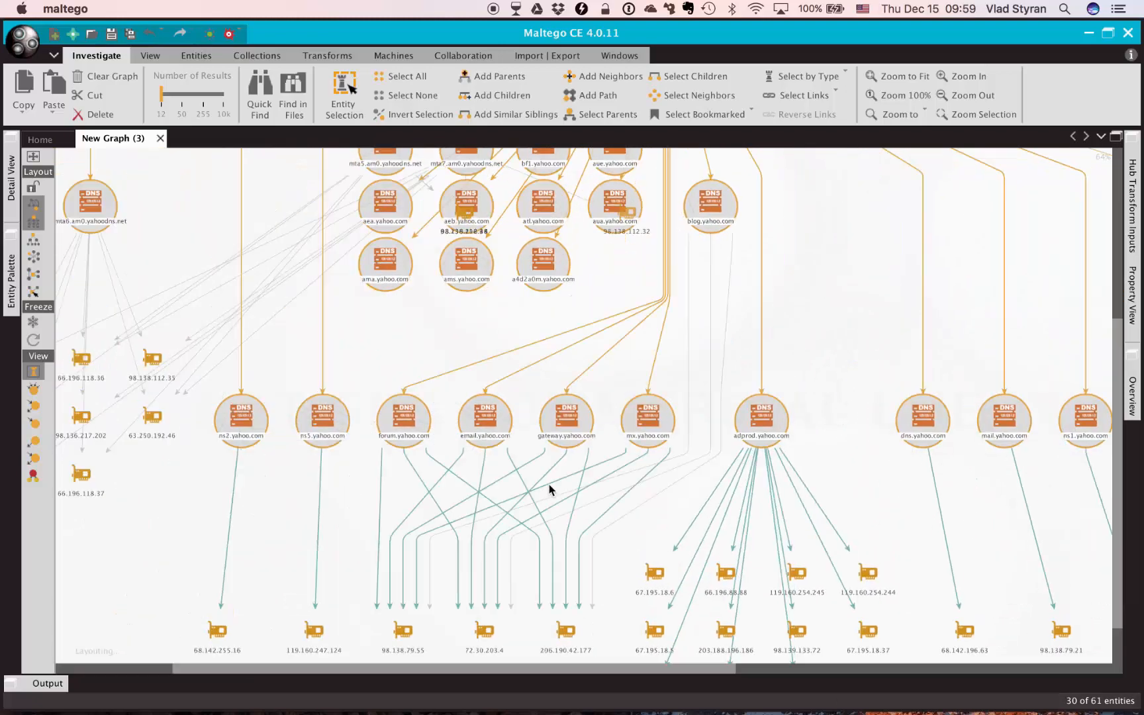
Select the nine DNS name entities that got no IP address and delete them
{"action": "left_click_drag", "start_coordinate": [523, 375], "coordinate": [527, 522]}
{"action": "left_click", "coordinate": [387, 344]}
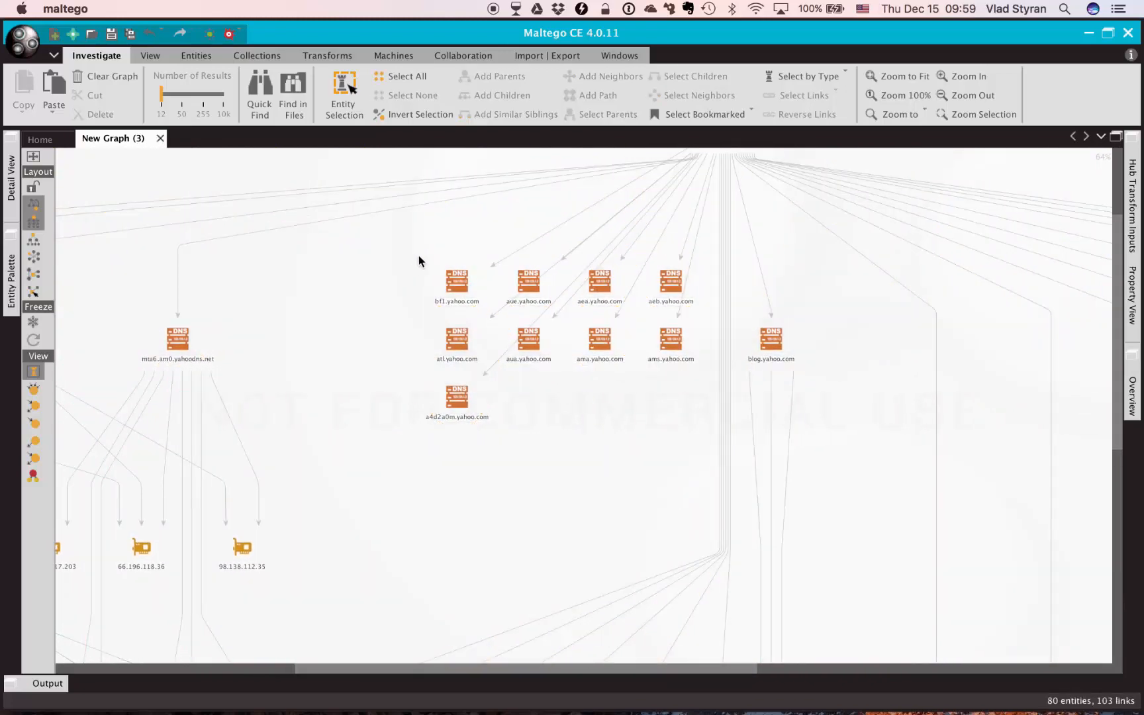
{"action": "left_click_drag", "start_coordinate": [419, 257], "coordinate": [674, 472]}
{"action": "left_click", "coordinate": [535, 343]}
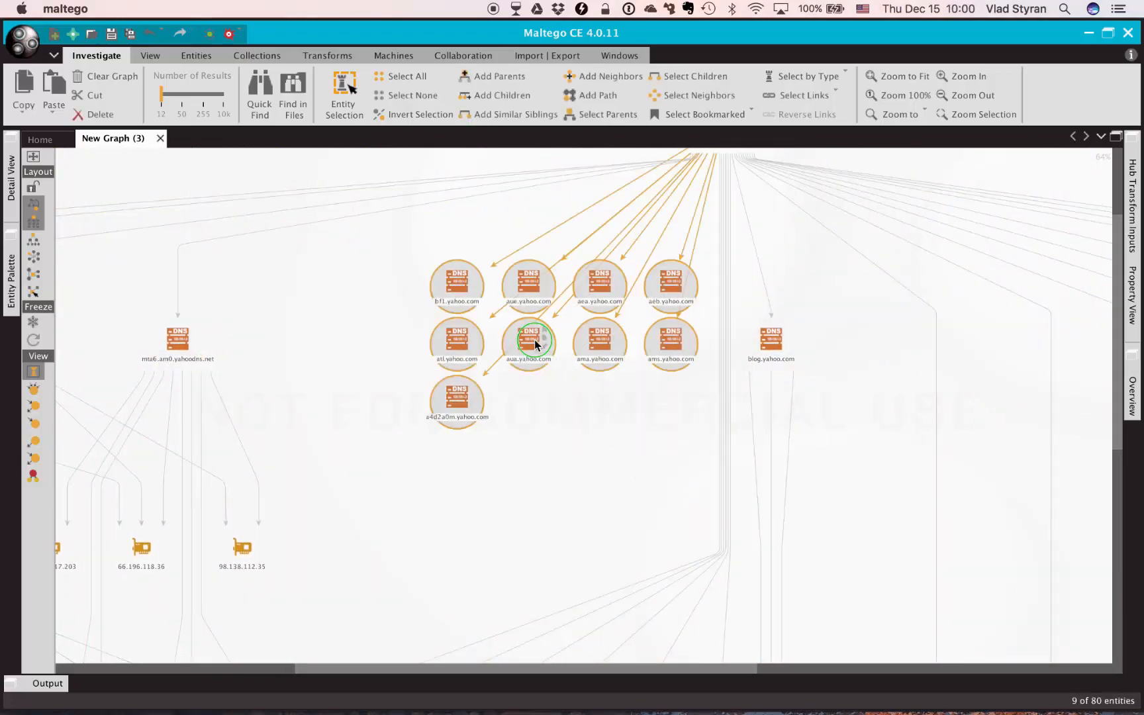
{"action": "right_click", "coordinate": [536, 343]}
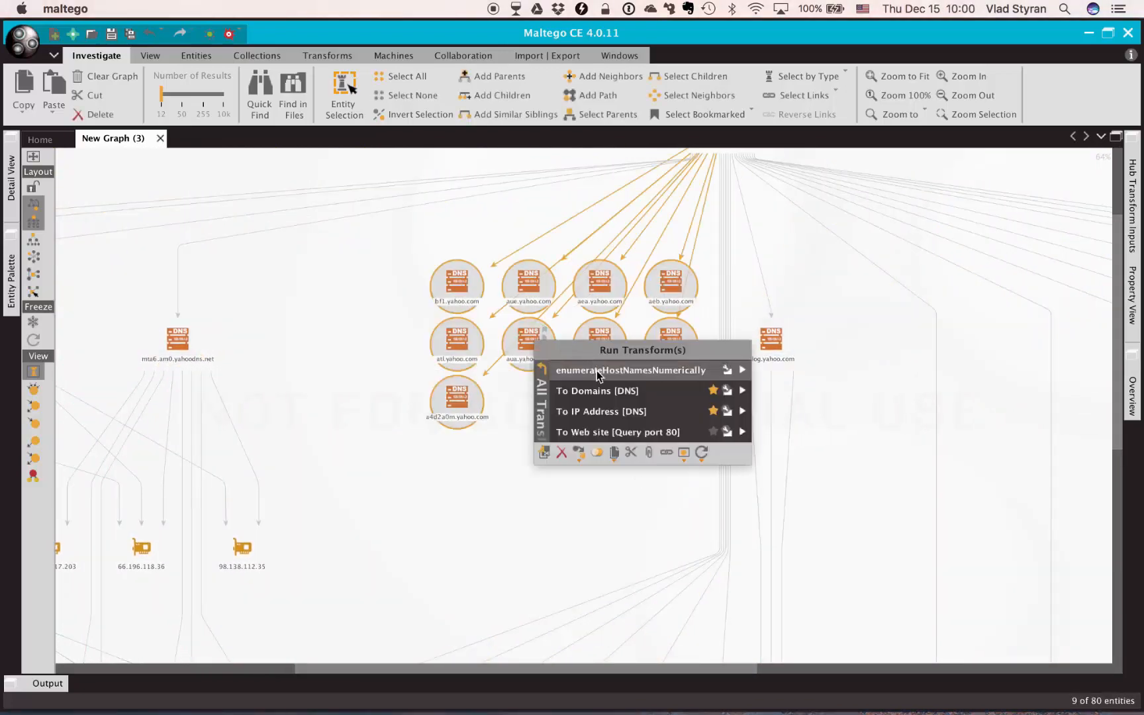
{"action": "left_click", "coordinate": [563, 453]}
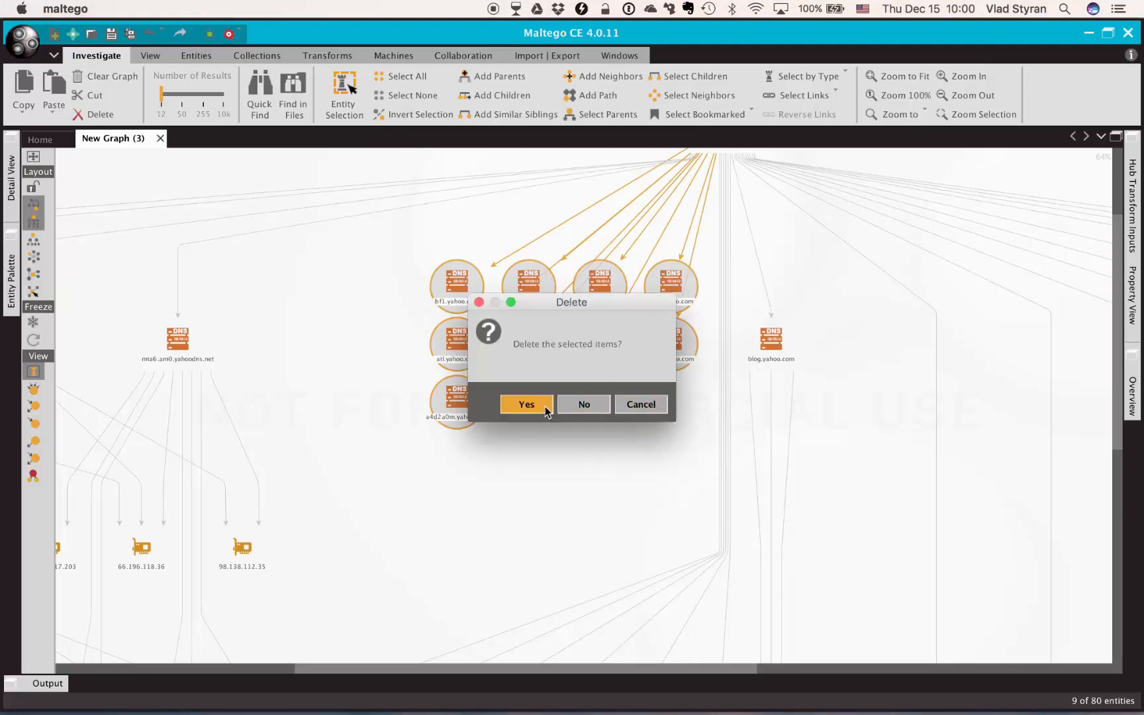
{"action": "left_click", "coordinate": [526, 404]}
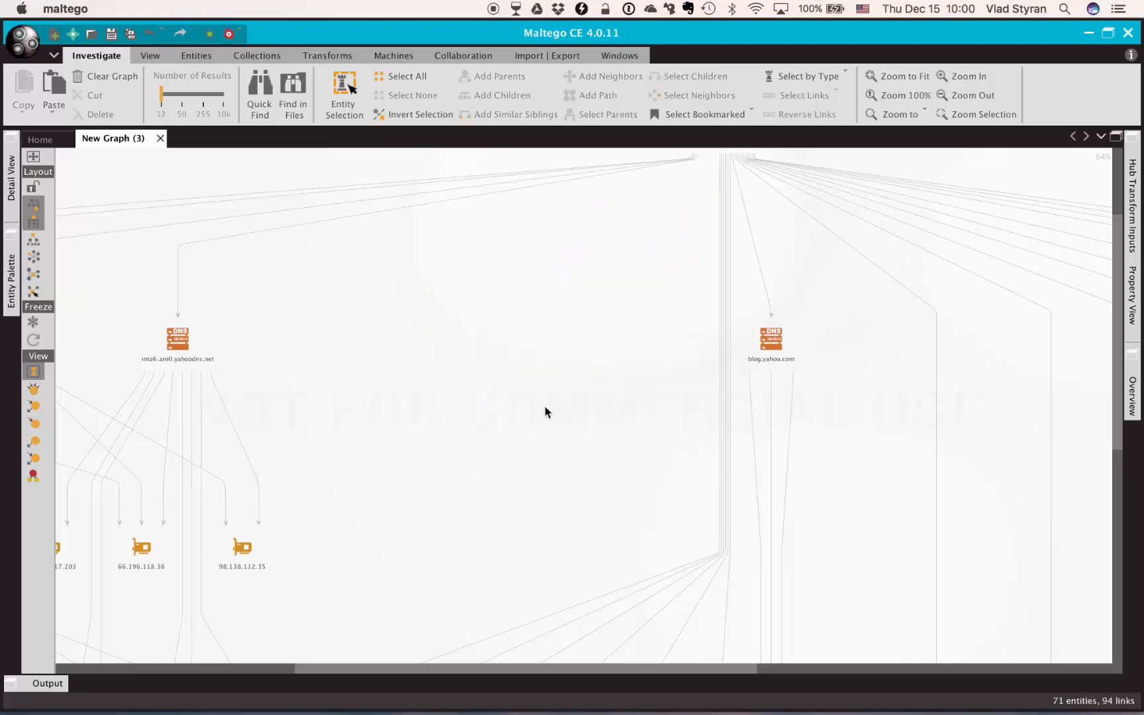
Rearrange the graph with the hierarchical layout
{"action": "left_click", "coordinate": [33, 225]}
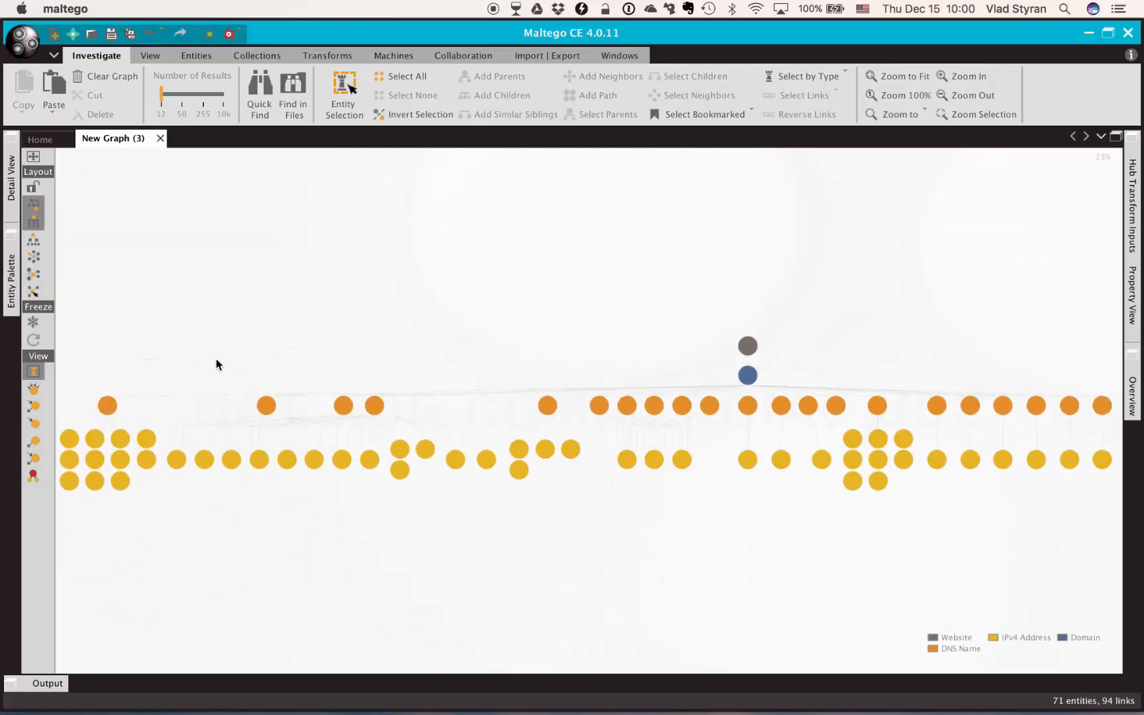
{"action": "scroll", "coordinate": [224, 363], "scroll_direction": "up", "scroll_amount": 3}
{"action": "left_click_drag", "start_coordinate": [215, 358], "coordinate": [459, 199]}
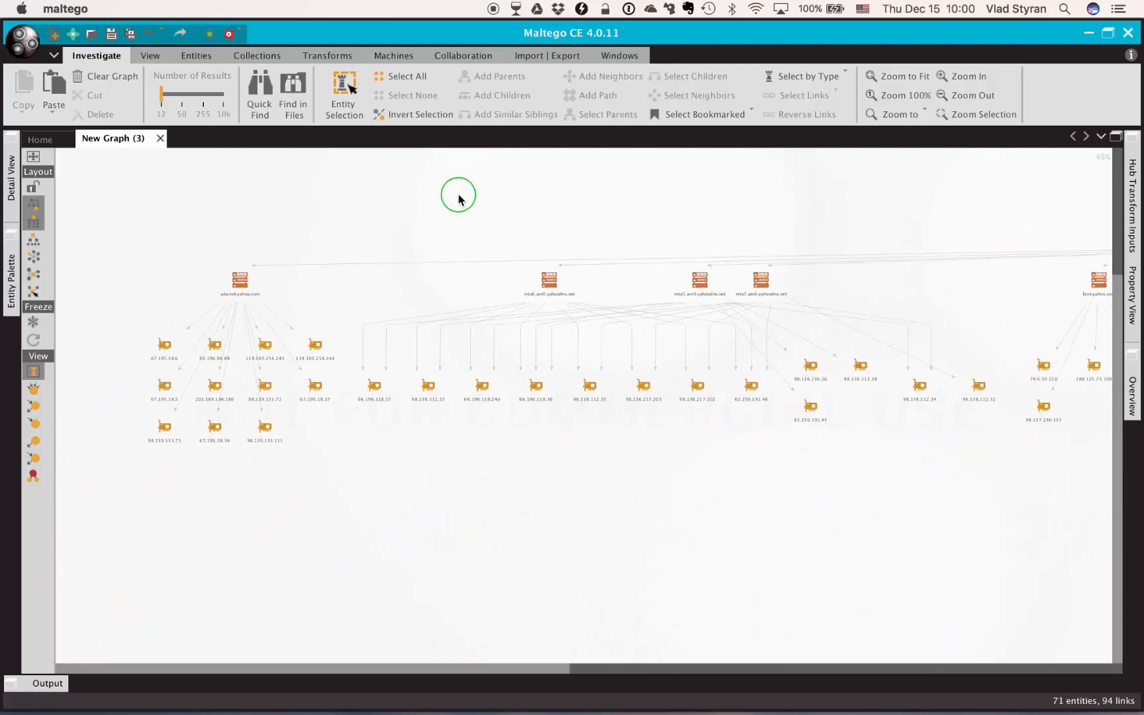
Select all the IP address entities and run the To Netblock [Using routing info] transform on them
{"action": "left_click_drag", "start_coordinate": [156, 308], "coordinate": [631, 455]}
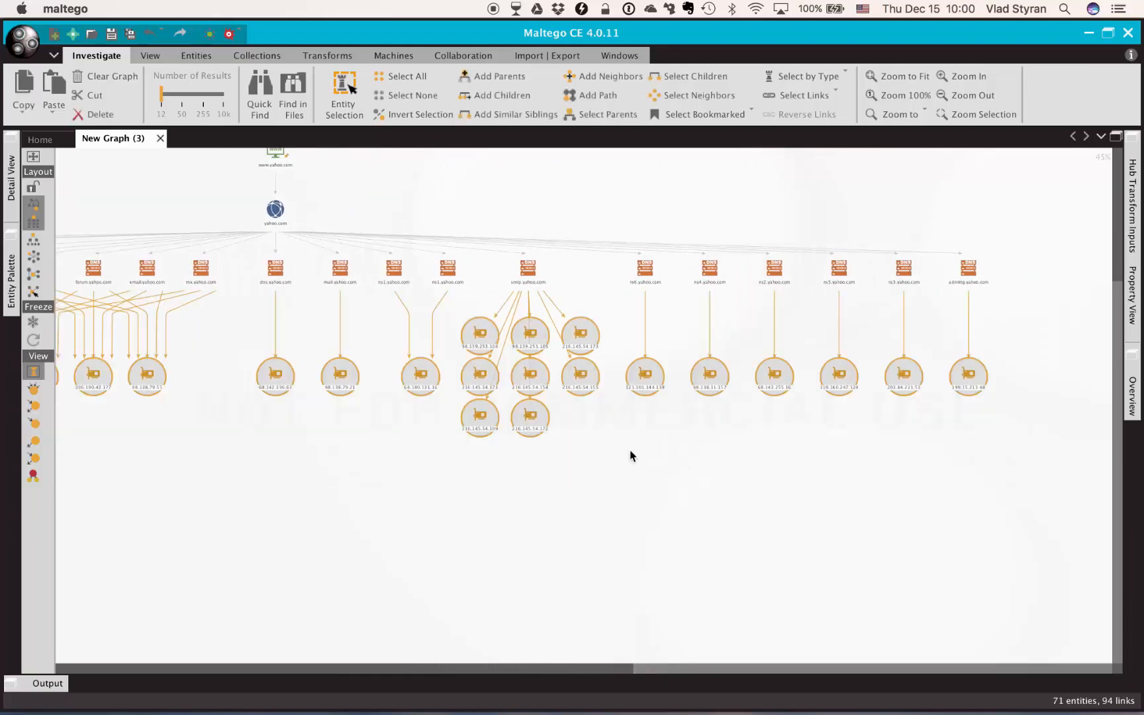
{"action": "right_click", "coordinate": [540, 384]}
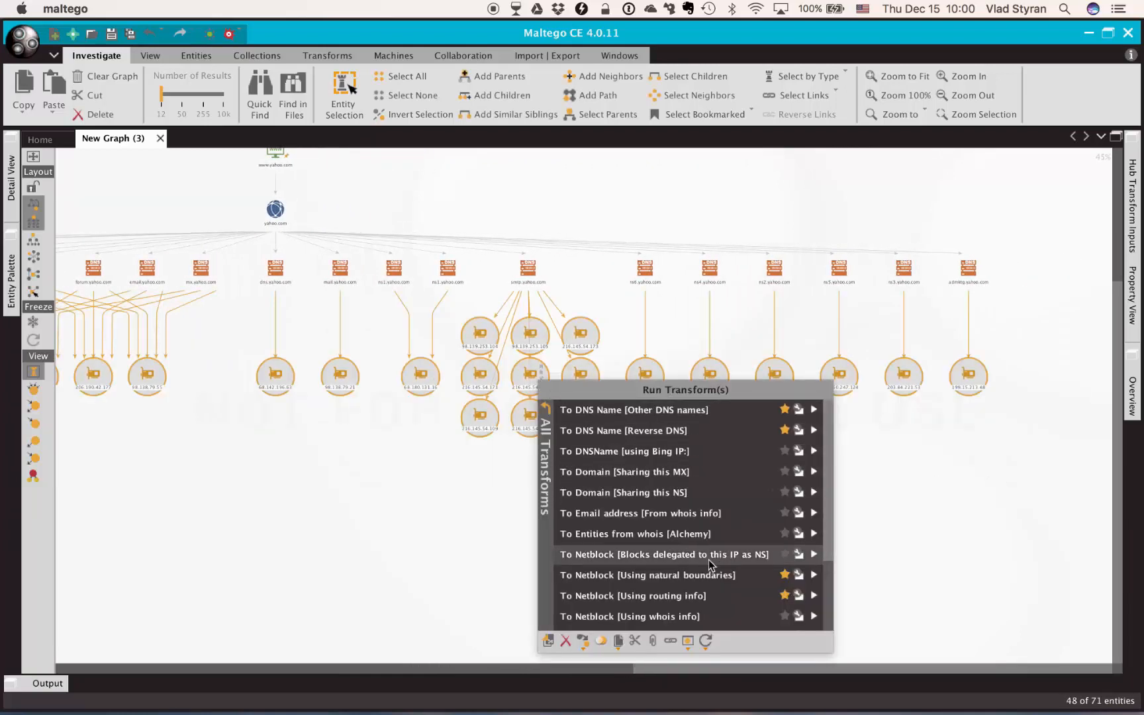
{"action": "left_click", "coordinate": [672, 600]}
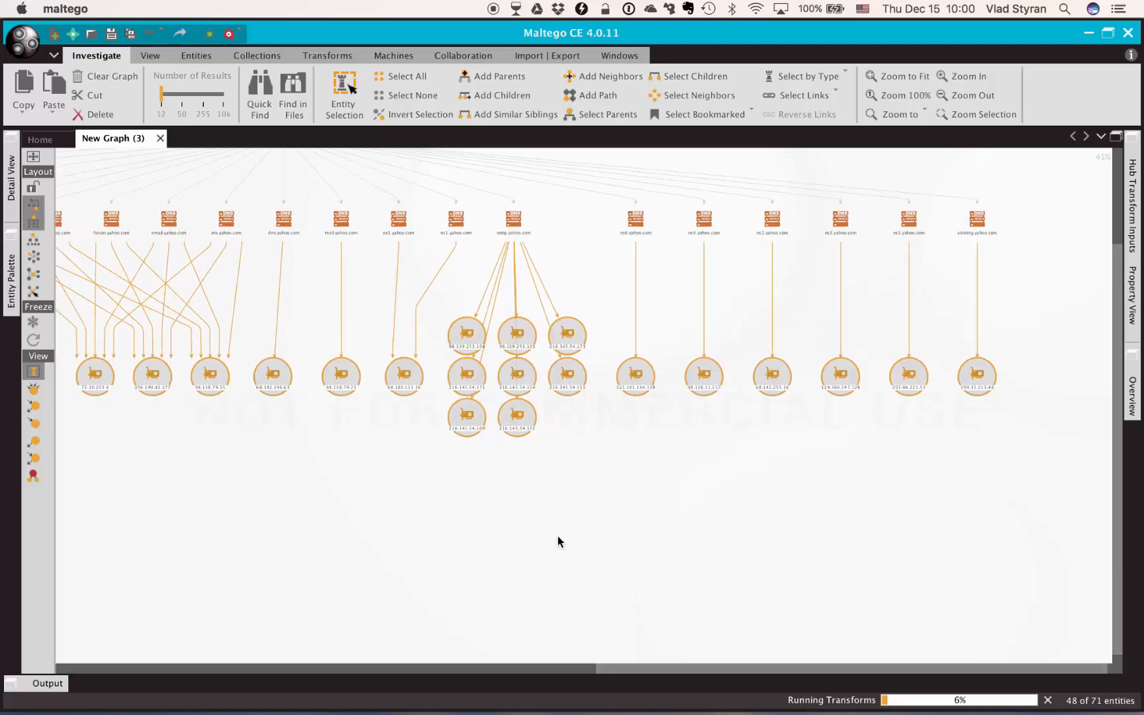
Re-lay out the expanded graph with the hierarchical layout
{"action": "left_click_drag", "start_coordinate": [736, 669], "coordinate": [128, 667]}
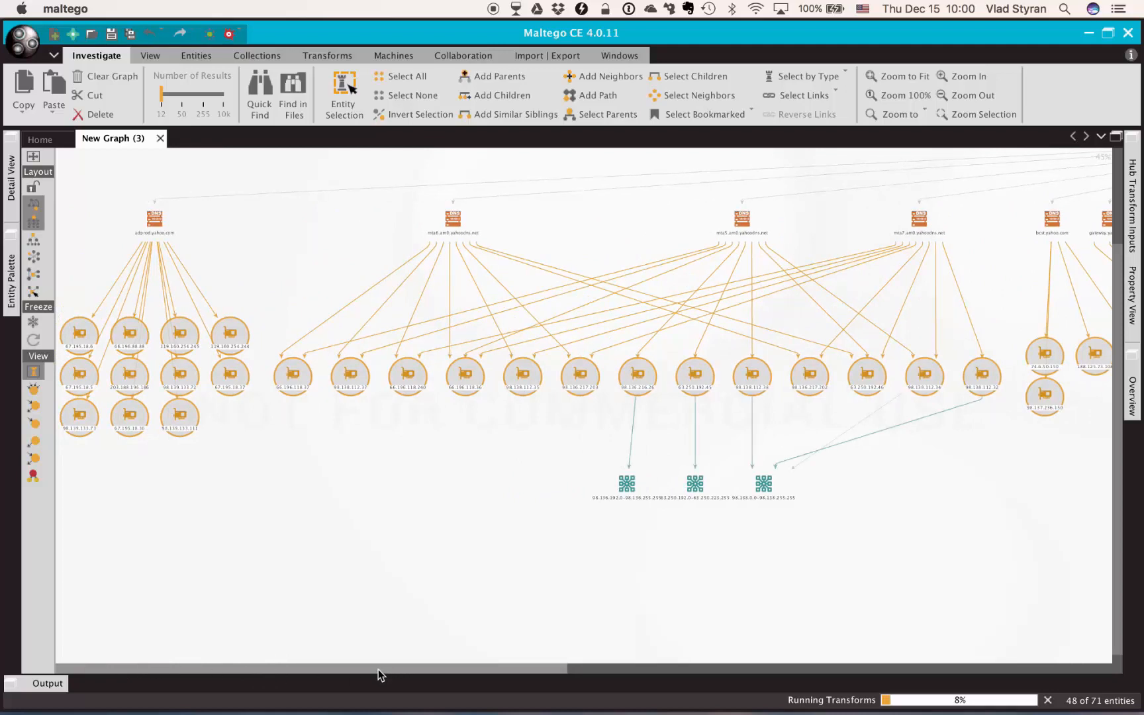
{"action": "left_click_drag", "start_coordinate": [381, 674], "coordinate": [140, 666]}
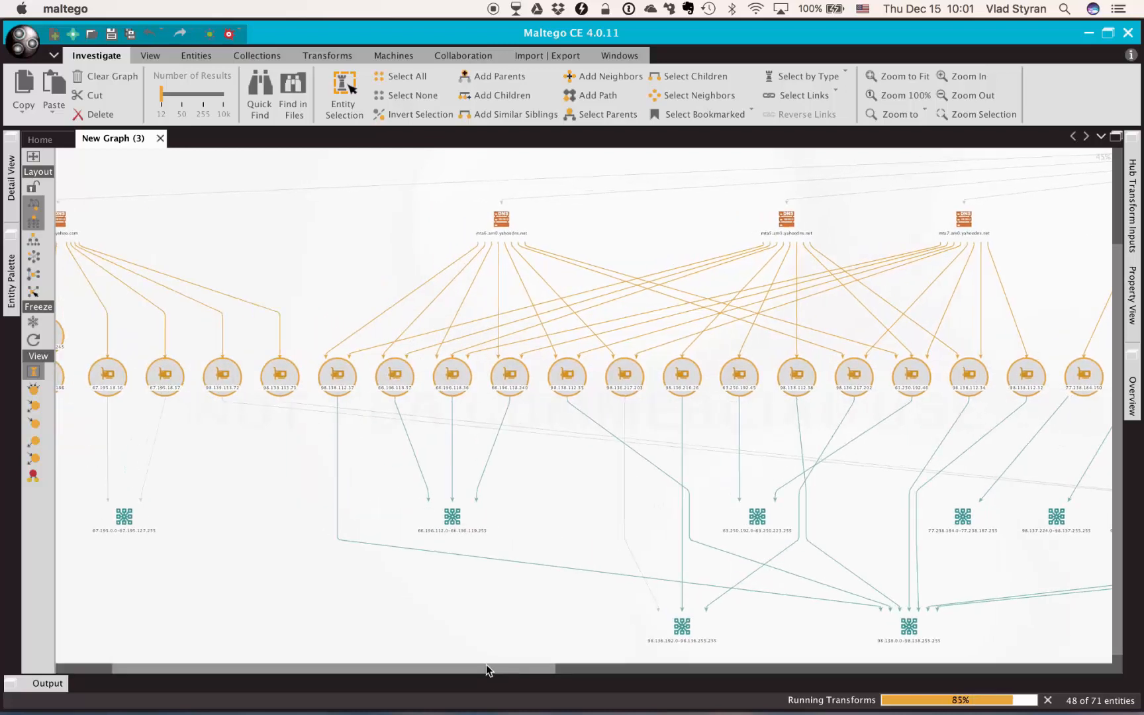
{"action": "left_click_drag", "start_coordinate": [470, 669], "coordinate": [239, 666]}
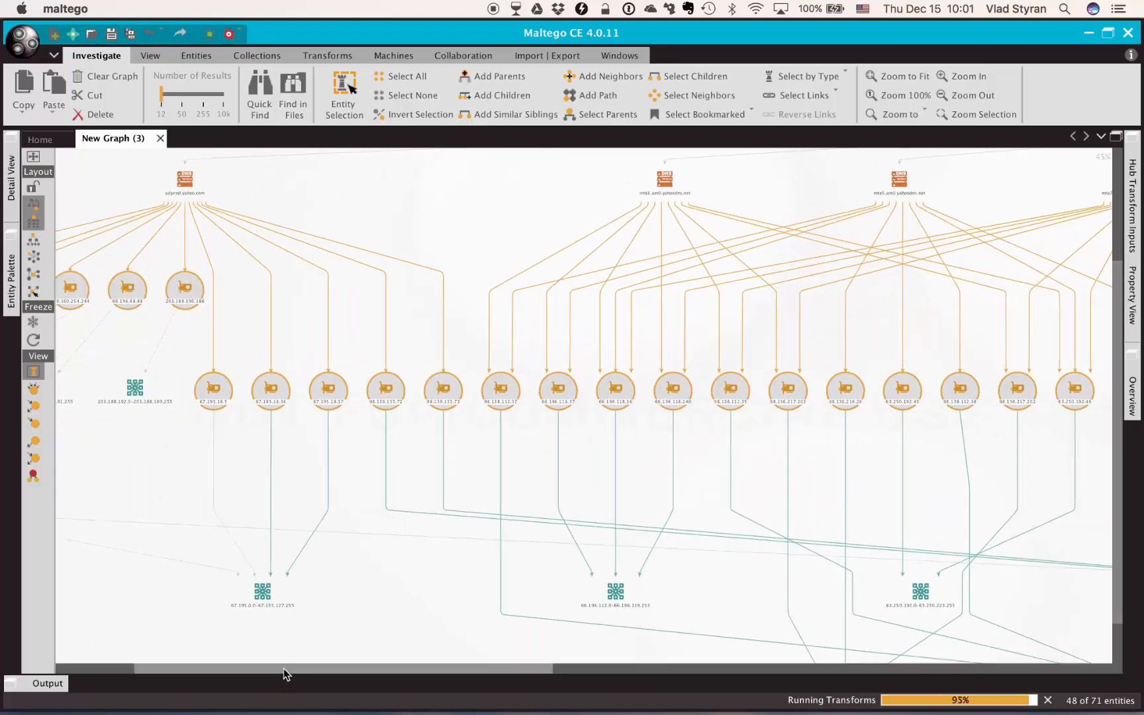
{"action": "left_click_drag", "start_coordinate": [283, 669], "coordinate": [189, 669]}
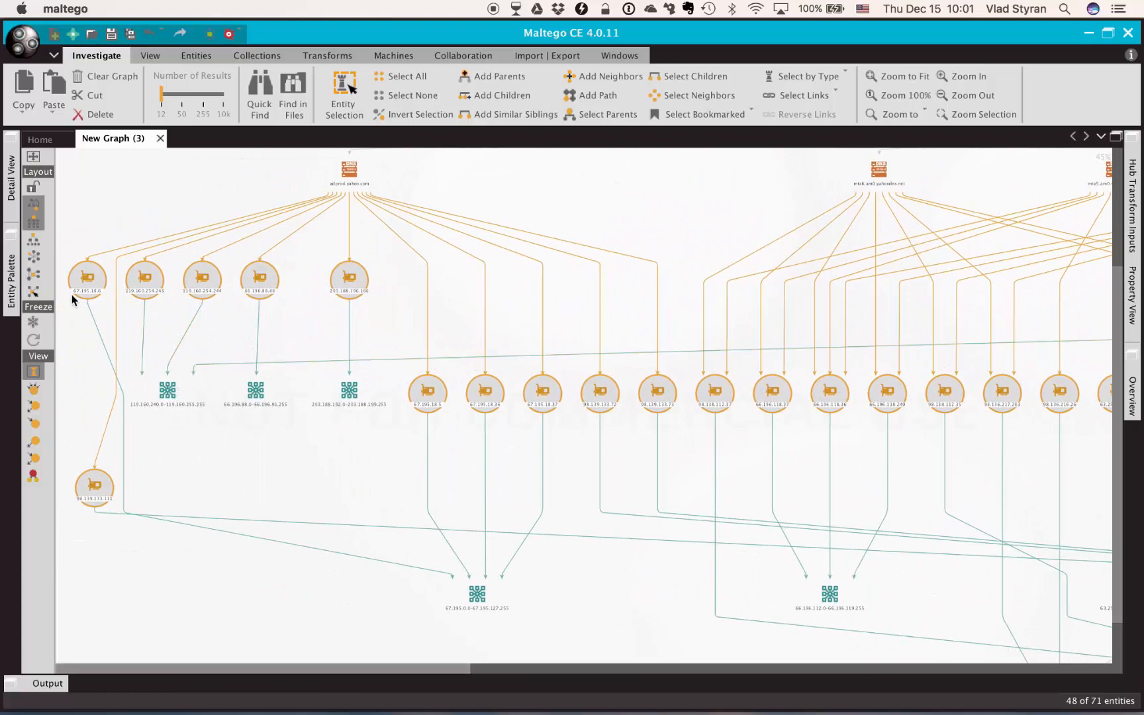
{"action": "left_click", "coordinate": [35, 239]}
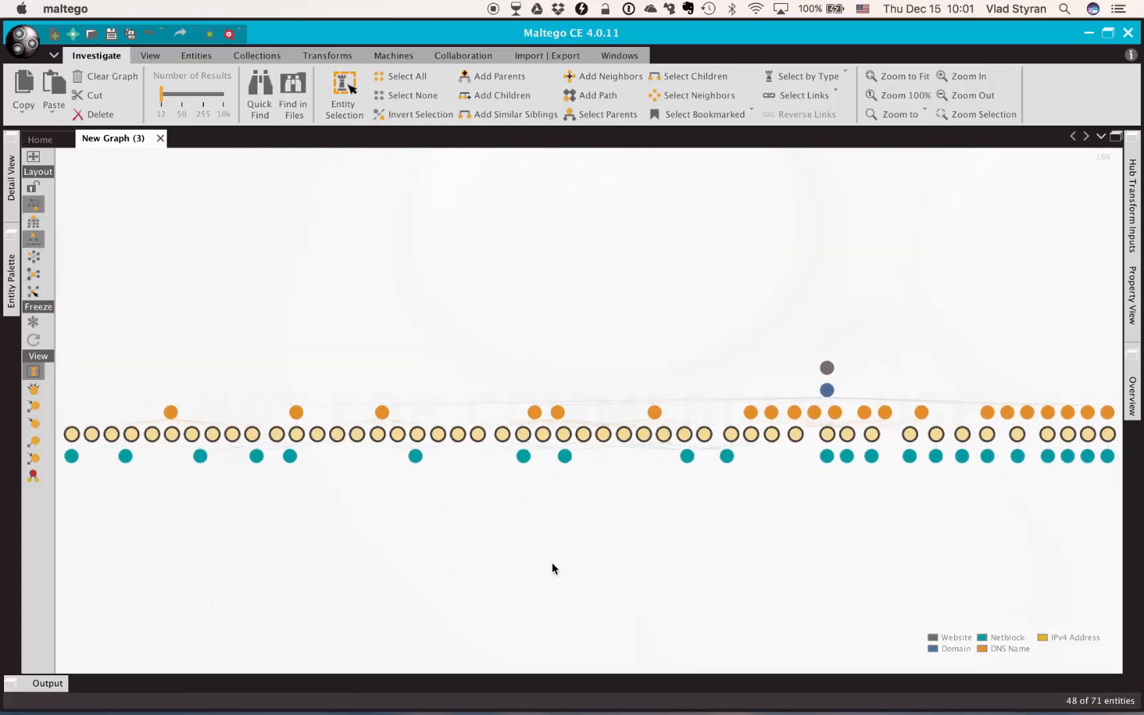
{"action": "scroll", "coordinate": [868, 479], "scroll_direction": "up", "scroll_amount": 5}
{"action": "left_click_drag", "start_coordinate": [879, 502], "coordinate": [345, 516]}
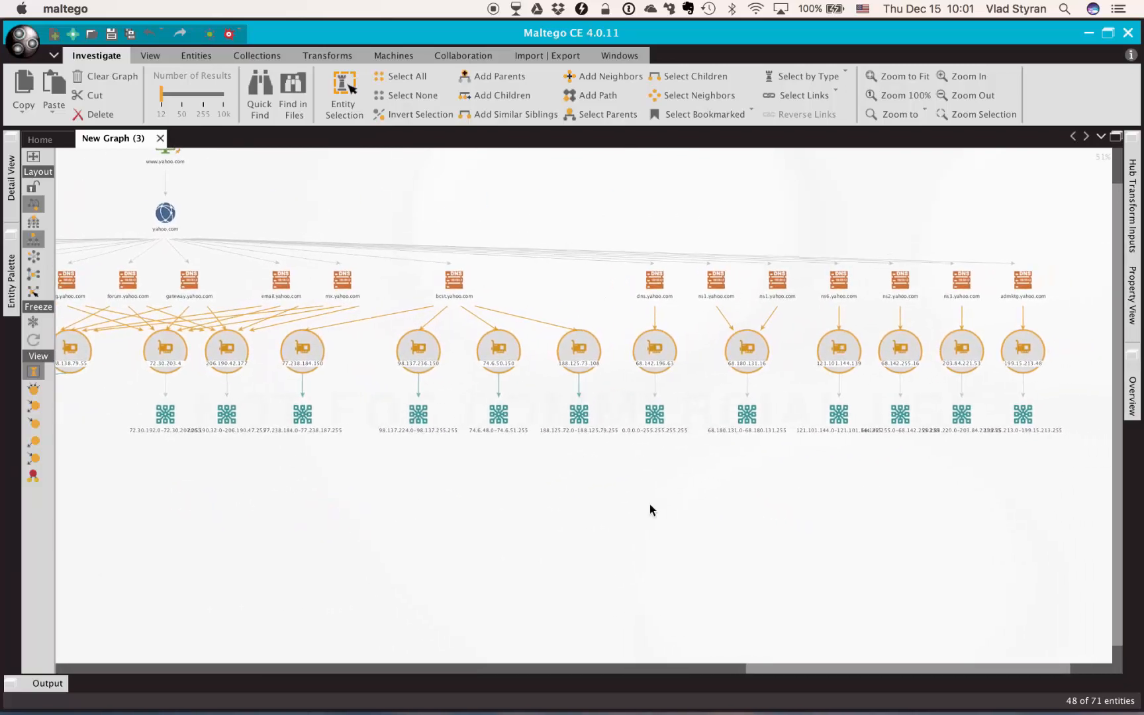
Select the netblock entities and run the To AS number transform on them
{"action": "left_click_drag", "start_coordinate": [1071, 406], "coordinate": [126, 442]}
{"action": "right_click", "coordinate": [298, 406]}
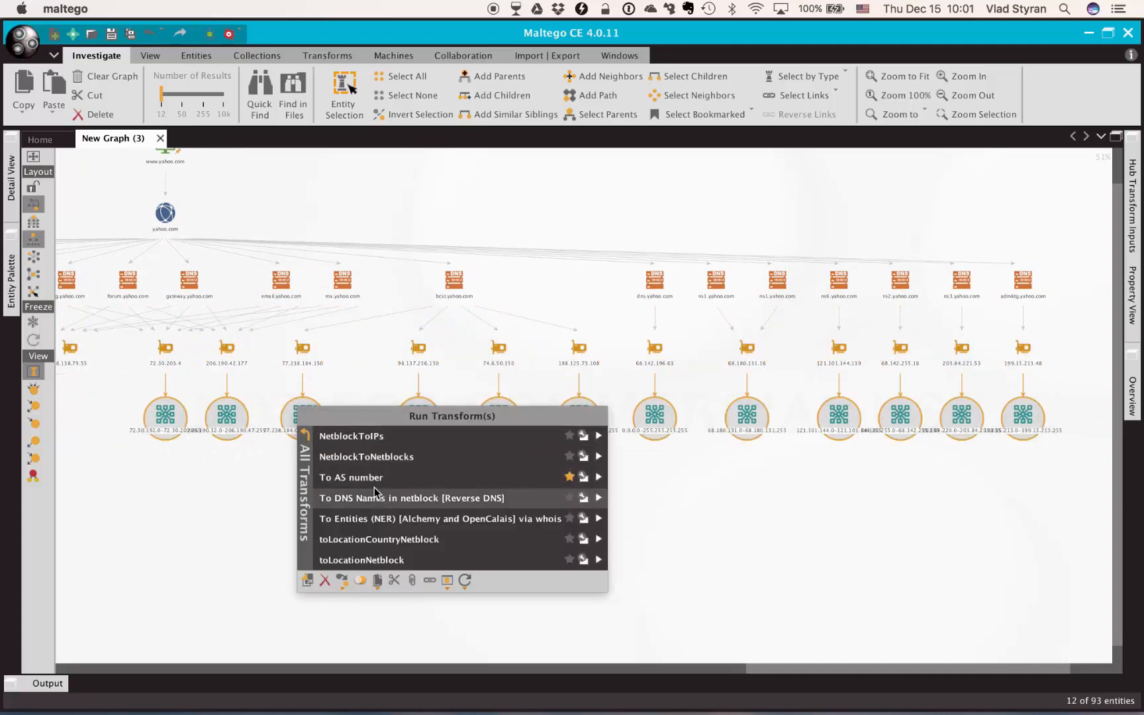
{"action": "left_click", "coordinate": [397, 484]}
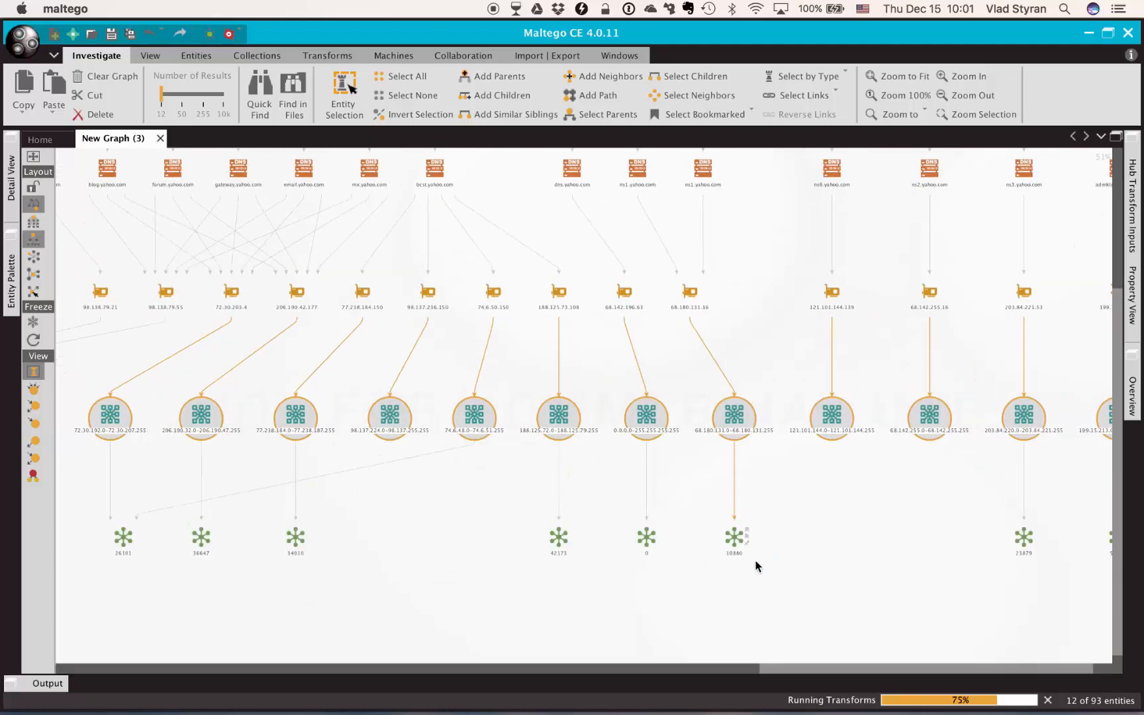
Select the new AS number entities and run a transform returning their owner descriptions
{"action": "left_click_drag", "start_coordinate": [100, 493], "coordinate": [1082, 604]}
{"action": "right_click", "coordinate": [1017, 538]}
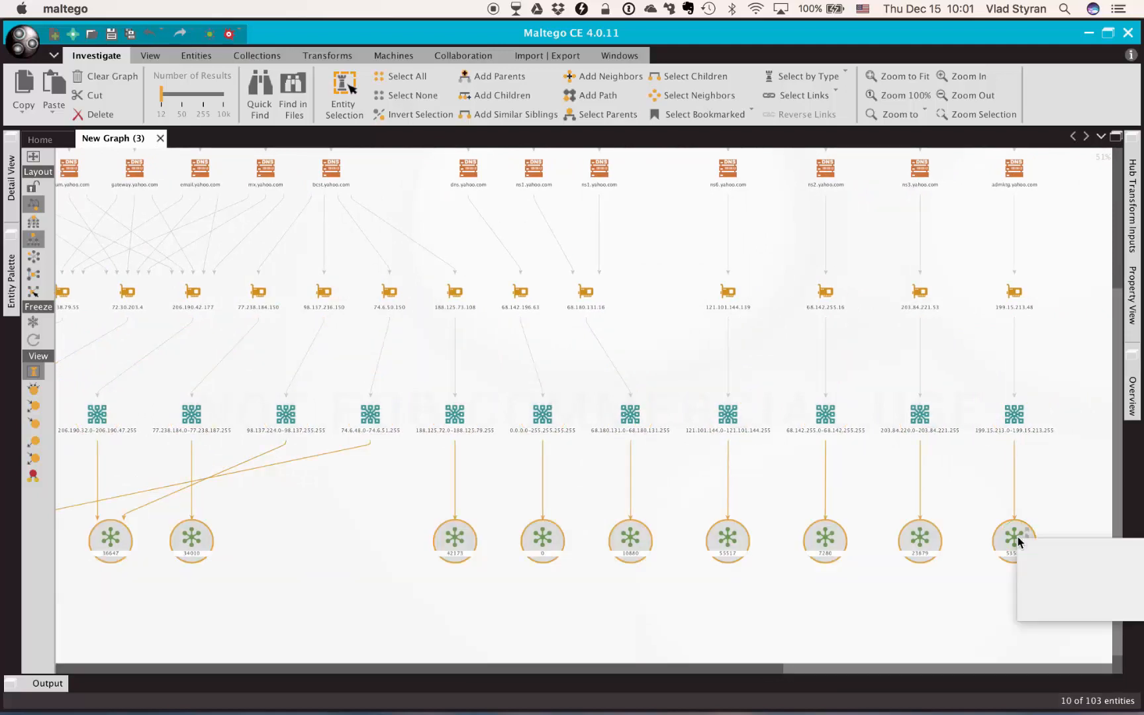
{"action": "left_click", "coordinate": [1026, 567]}
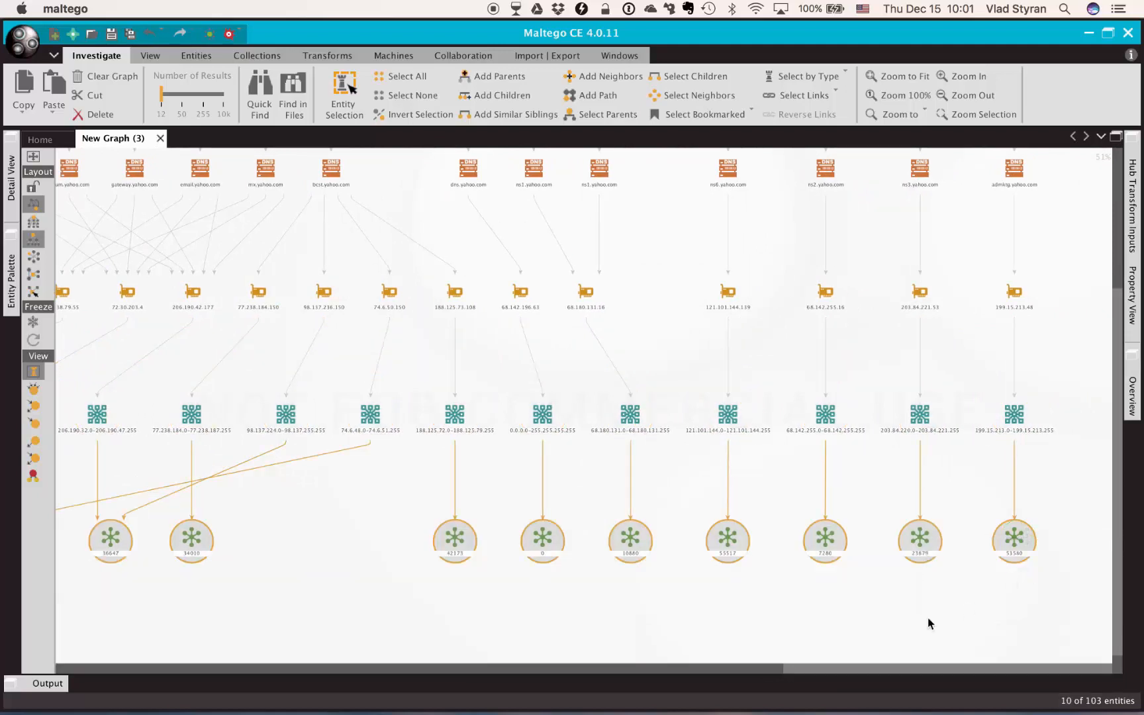
Browse the AS numbers and their owner entities across the graph
{"action": "left_click_drag", "start_coordinate": [1116, 407], "coordinate": [1115, 453]}
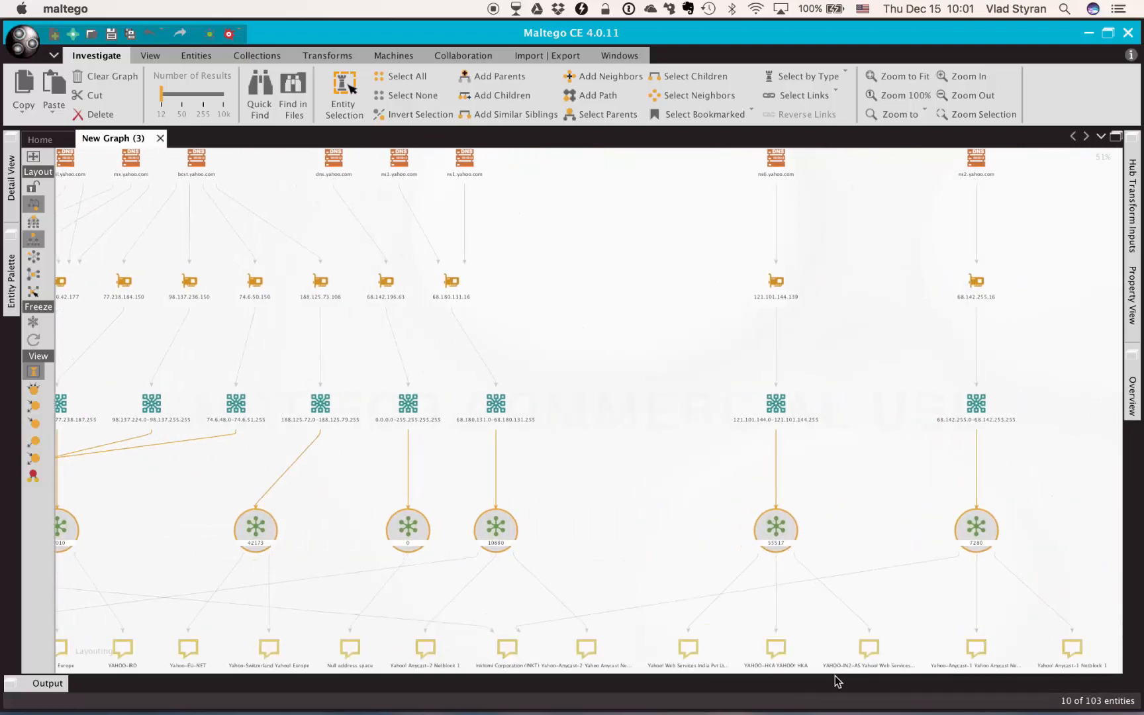
{"action": "left_click_drag", "start_coordinate": [888, 531], "coordinate": [822, 373]}
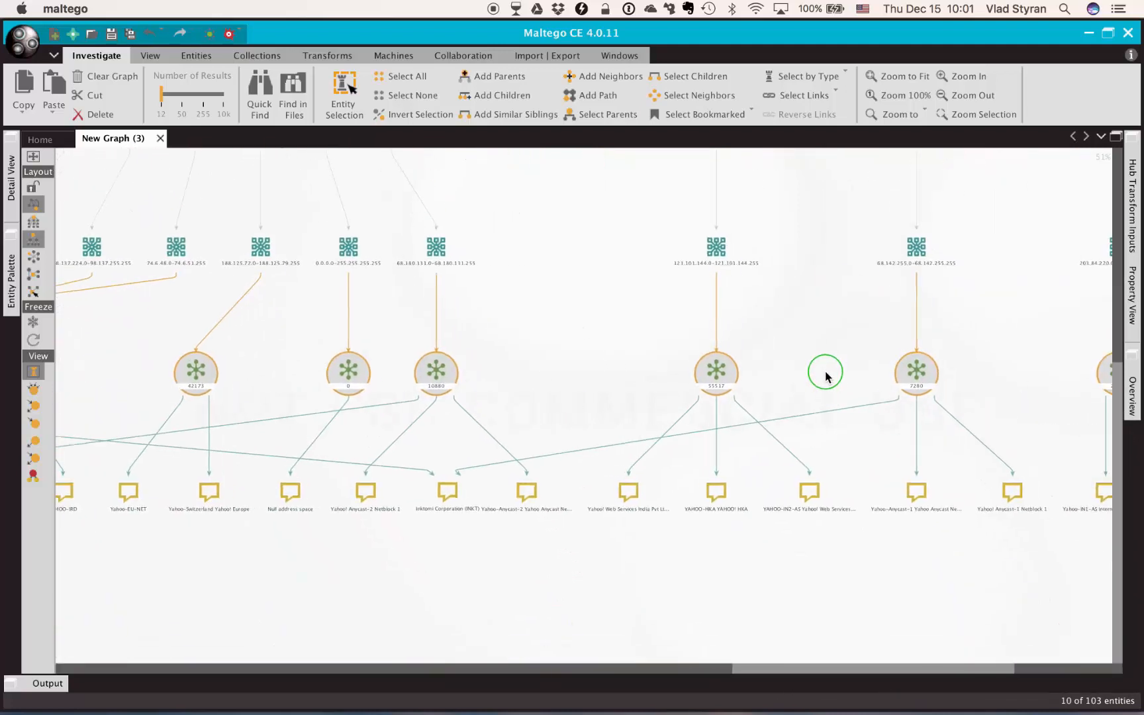
{"action": "left_click_drag", "start_coordinate": [906, 578], "coordinate": [602, 574]}
{"action": "left_click_drag", "start_coordinate": [768, 561], "coordinate": [613, 563]}
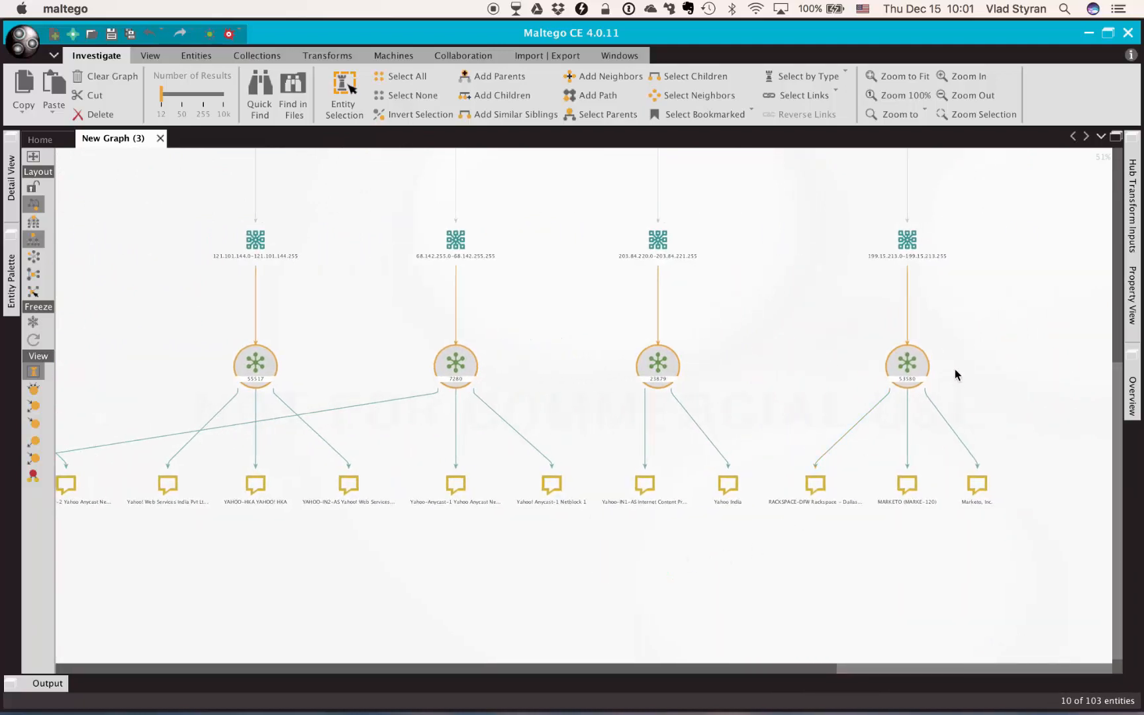
{"action": "left_click_drag", "start_coordinate": [963, 365], "coordinate": [1027, 383]}
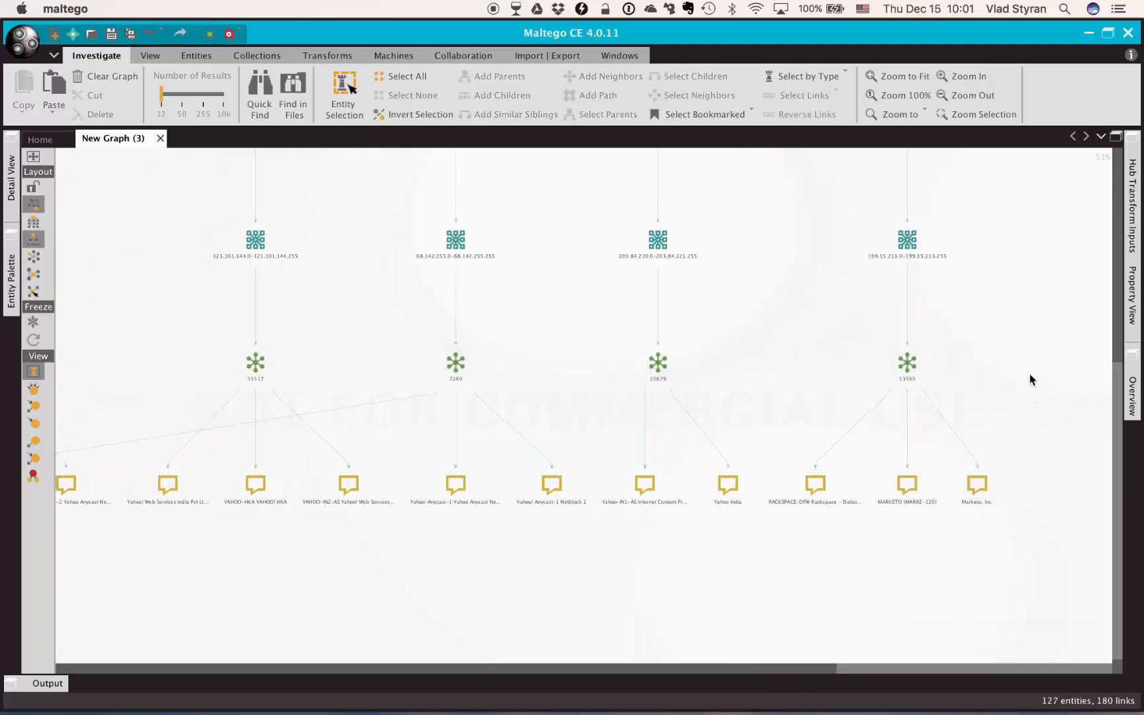
{"action": "left_click_drag", "start_coordinate": [1017, 317], "coordinate": [855, 563]}
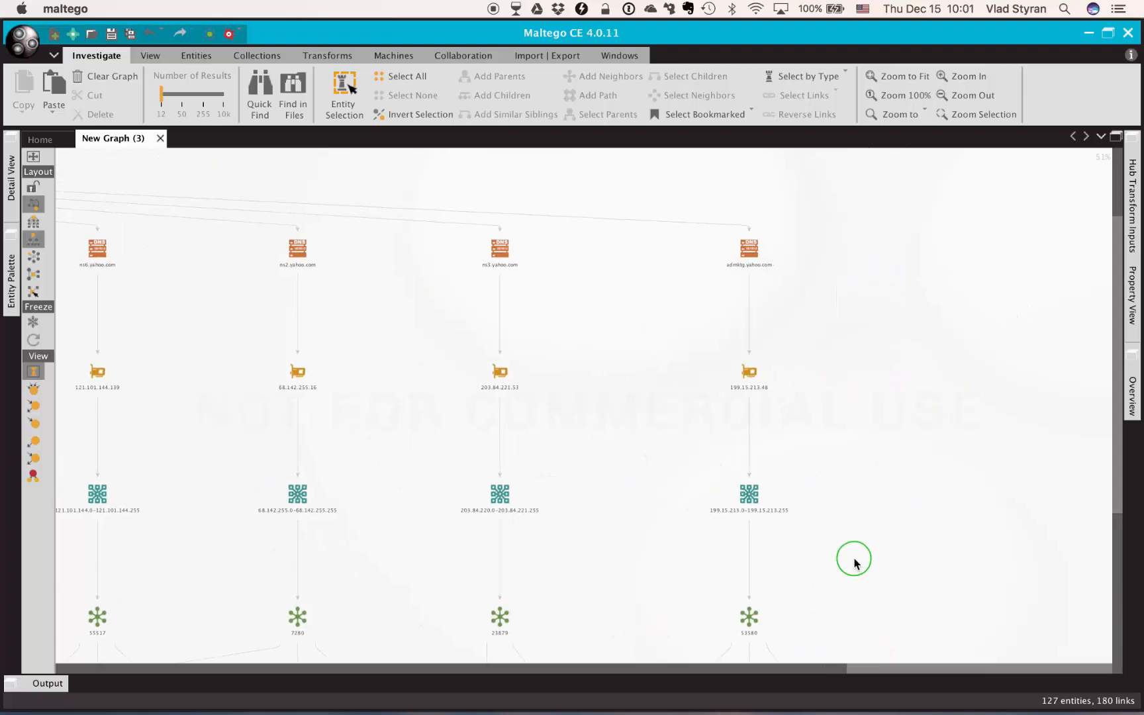
{"action": "left_click", "coordinate": [909, 384]}
{"action": "left_click_drag", "start_coordinate": [884, 503], "coordinate": [884, 274]}
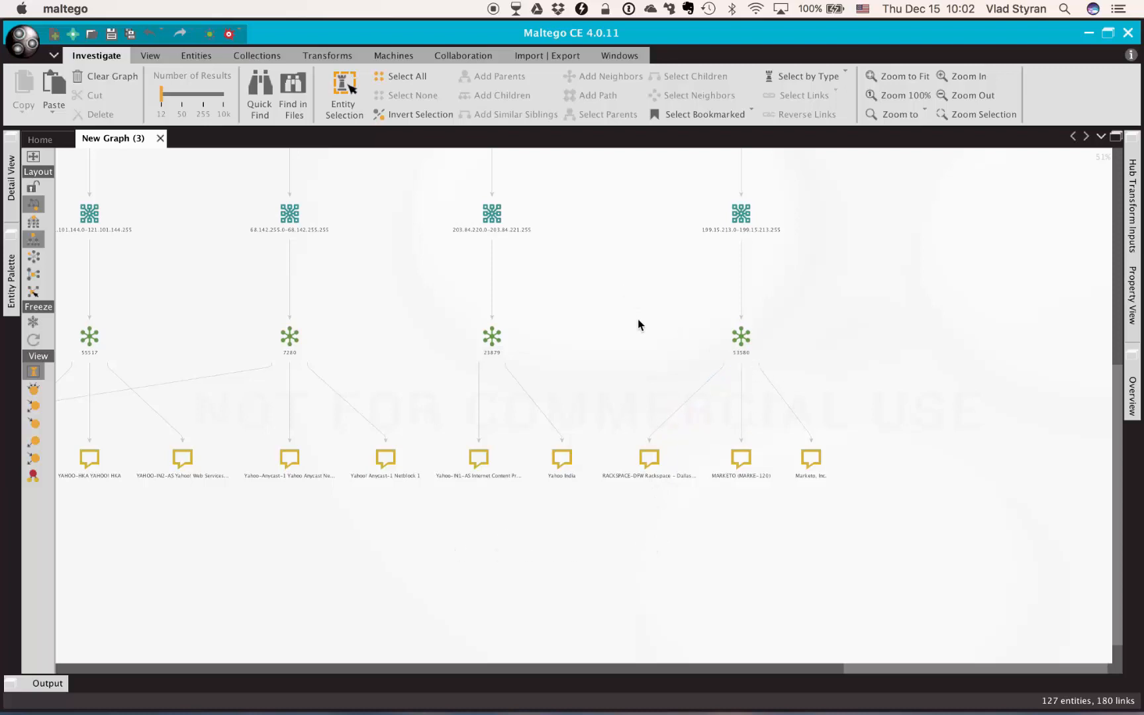
{"action": "left_click_drag", "start_coordinate": [293, 574], "coordinate": [470, 580]}
{"action": "left_click_drag", "start_coordinate": [280, 574], "coordinate": [1020, 568]}
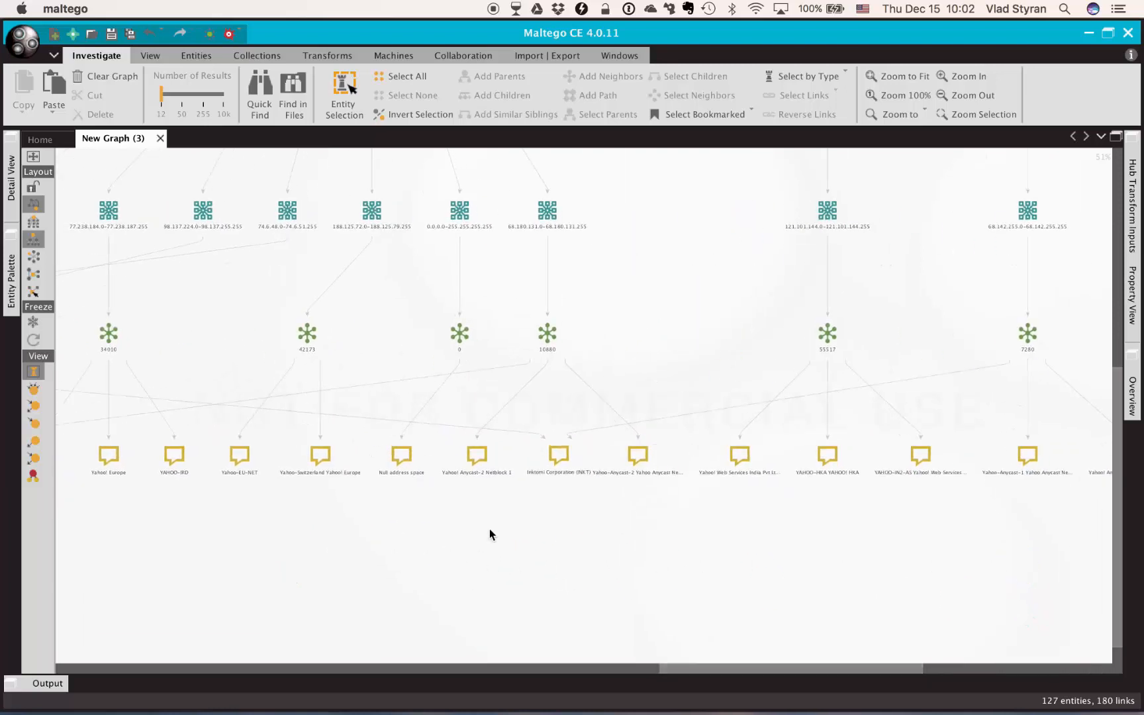
{"action": "left_click", "coordinate": [556, 456]}
{"action": "left_click_drag", "start_coordinate": [391, 539], "coordinate": [620, 537]}
{"action": "left_click", "coordinate": [657, 456]}
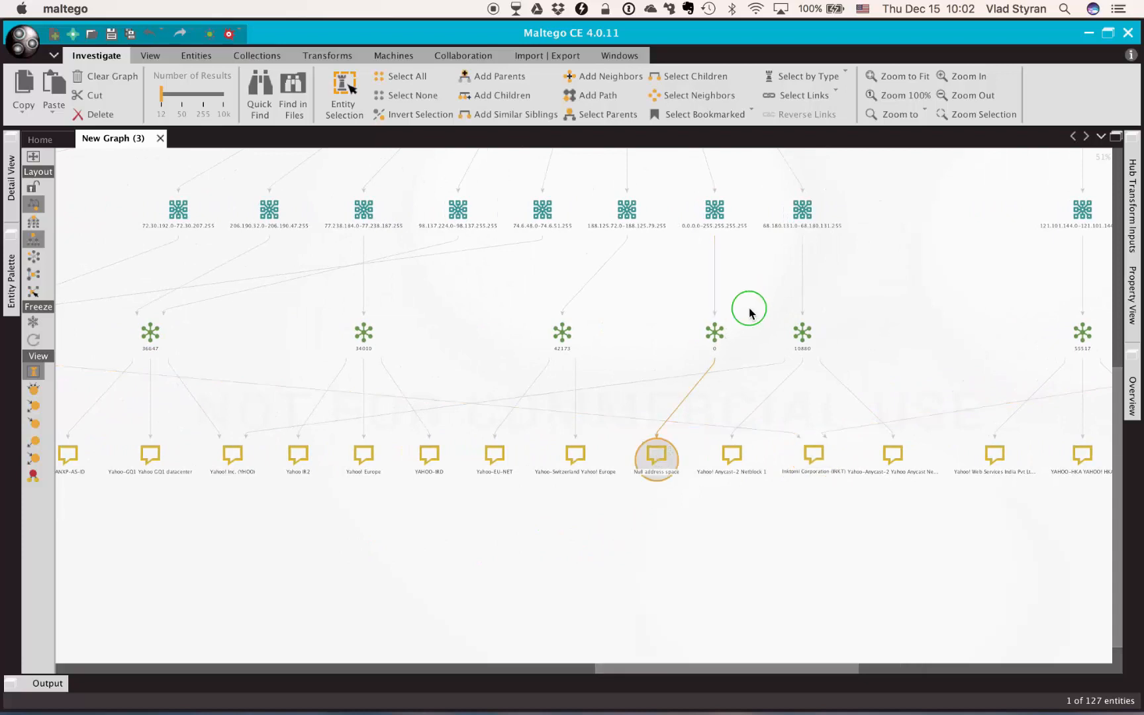
{"action": "left_click_drag", "start_coordinate": [750, 312], "coordinate": [659, 396]}
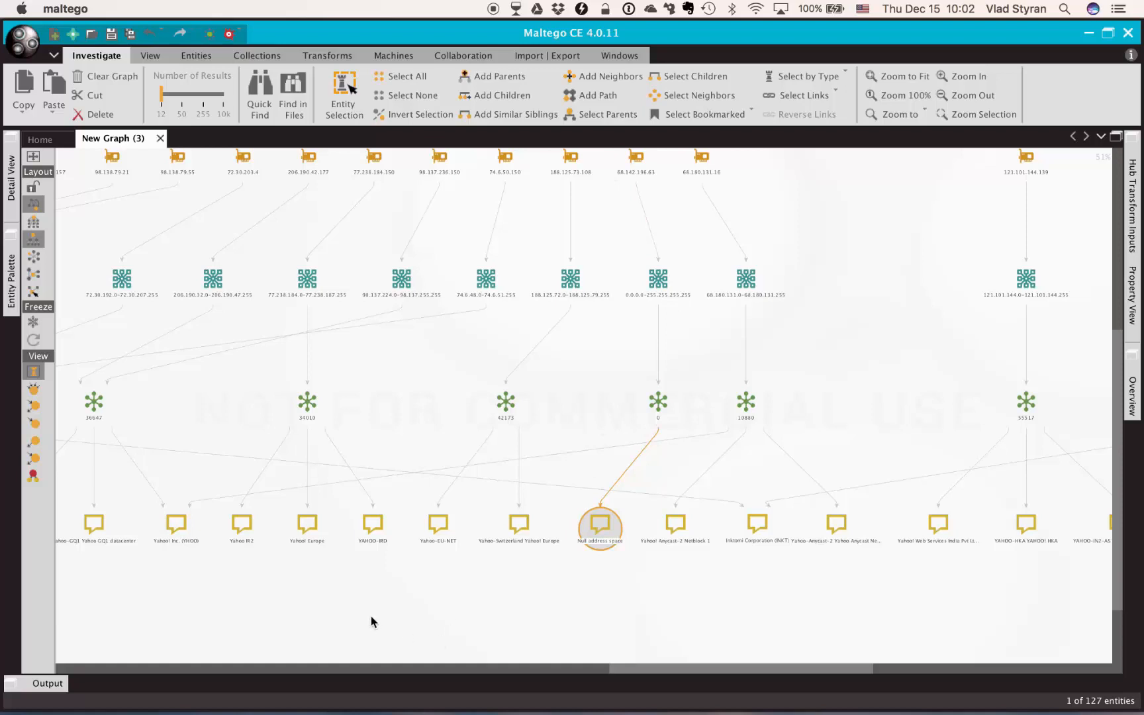
{"action": "left_click_drag", "start_coordinate": [371, 622], "coordinate": [766, 591]}
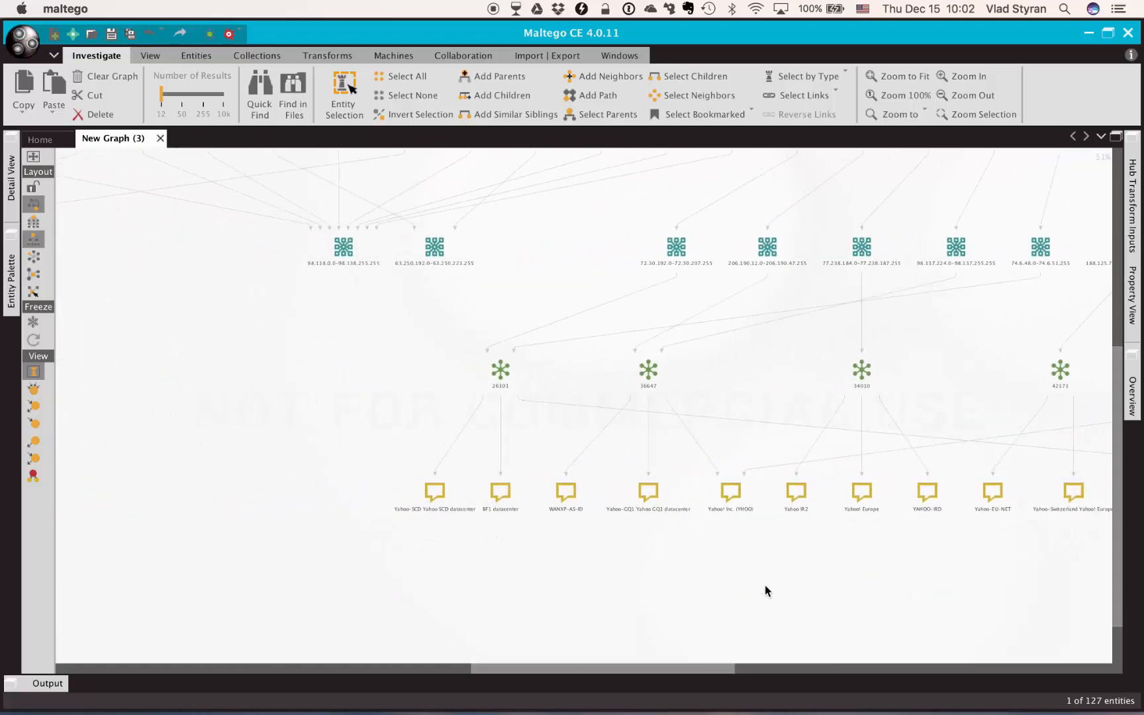
{"action": "left_click_drag", "start_coordinate": [652, 567], "coordinate": [493, 570]}
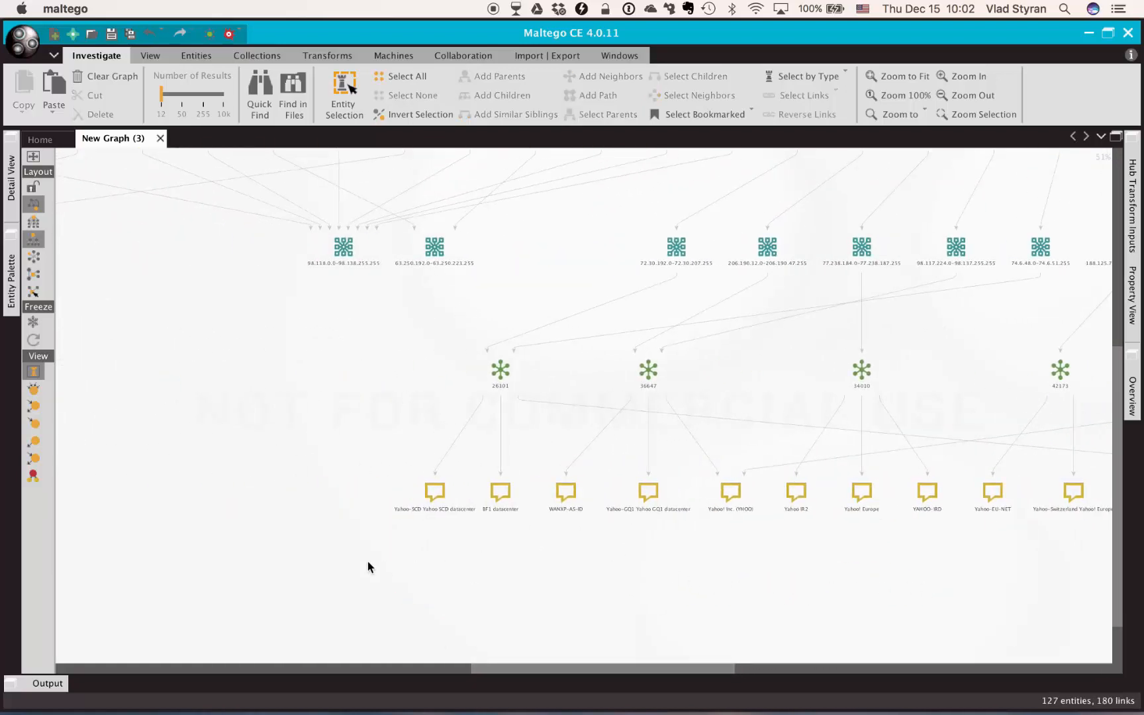
Select the netblocks that still lack an AS number and run the To AS number transform on them
{"action": "left_click_drag", "start_coordinate": [352, 563], "coordinate": [789, 614]}
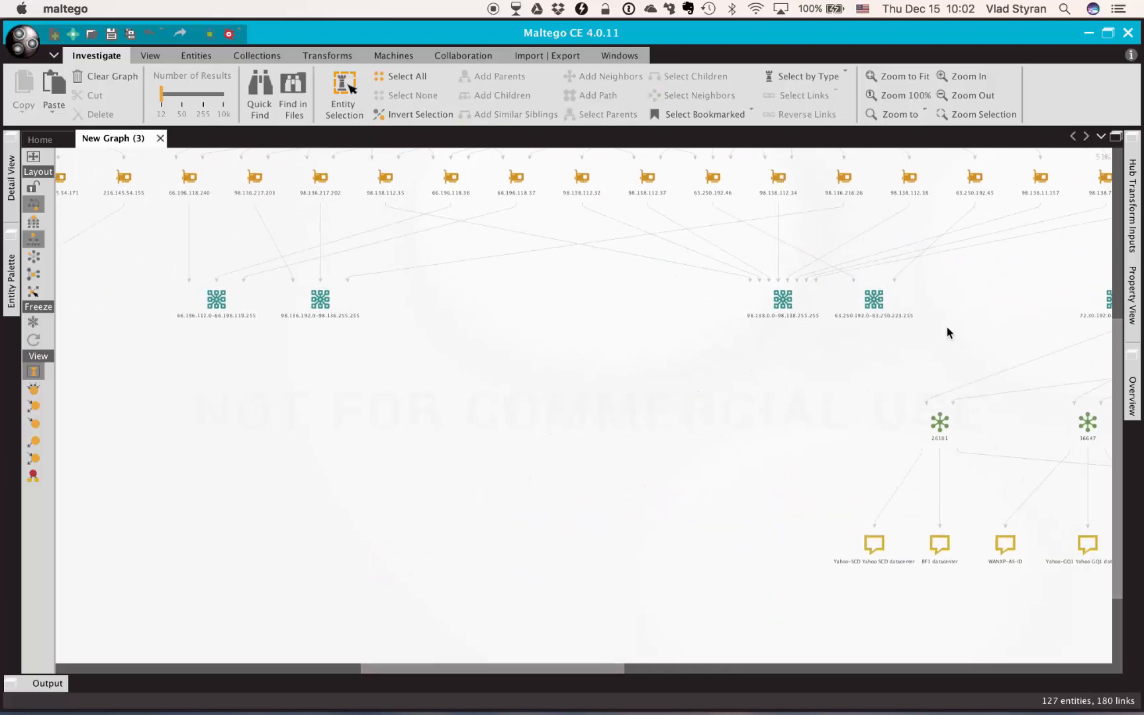
{"action": "left_click_drag", "start_coordinate": [954, 288], "coordinate": [292, 293]}
{"action": "right_click", "coordinate": [268, 302]}
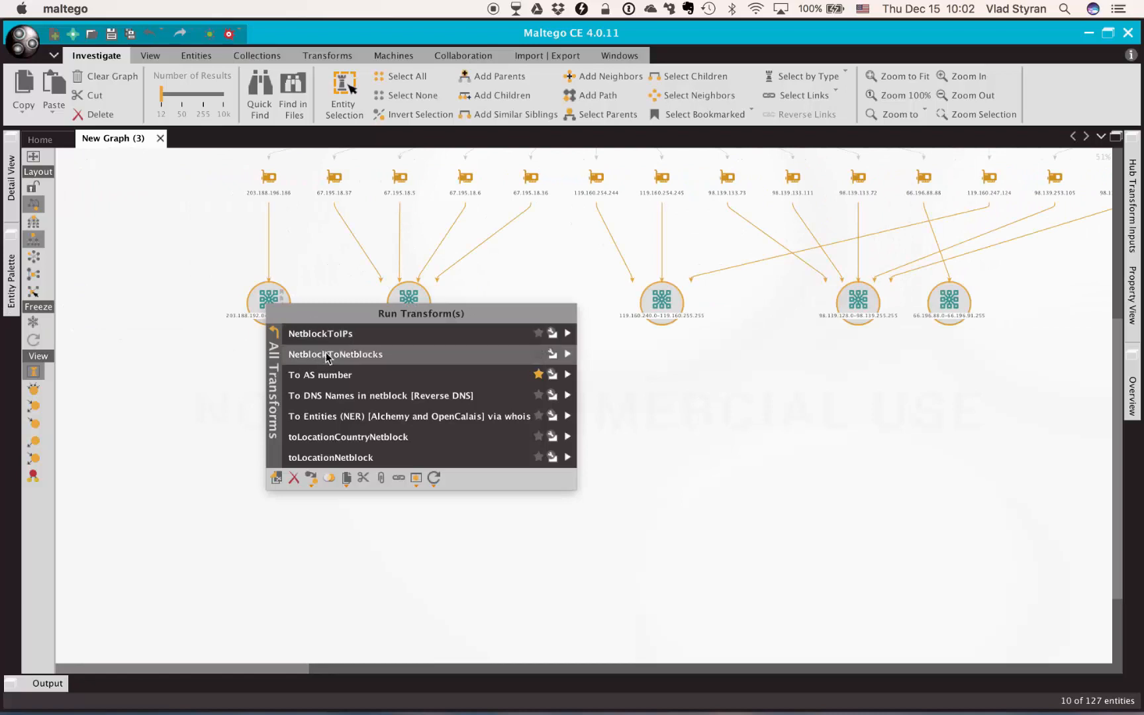
{"action": "left_click", "coordinate": [327, 373]}
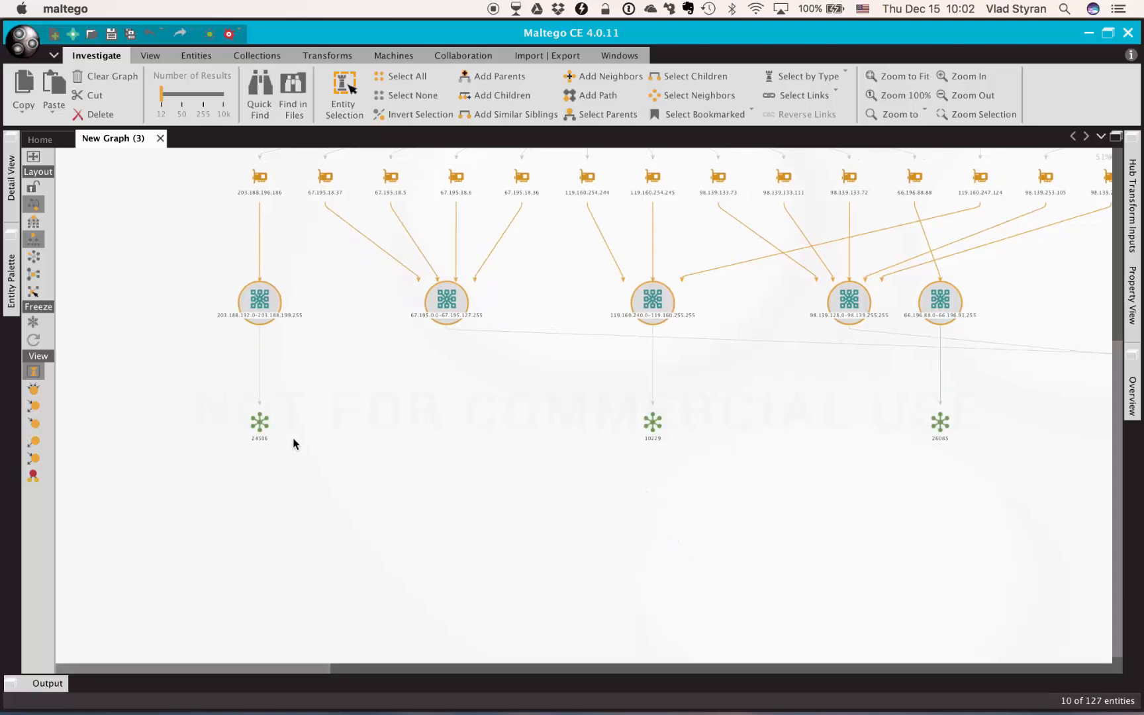
Select the newly found AS numbers and run the same owner-description transform on them
{"action": "left_click_drag", "start_coordinate": [223, 383], "coordinate": [856, 431]}
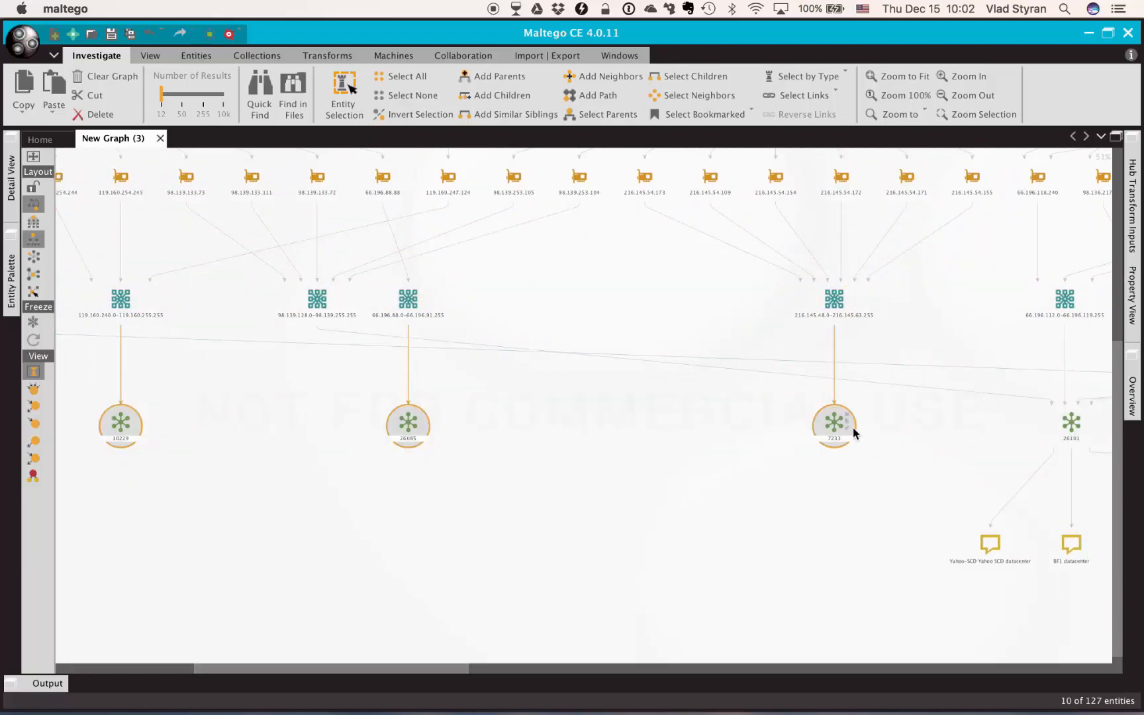
{"action": "right_click", "coordinate": [845, 422]}
{"action": "left_click", "coordinate": [879, 454]}
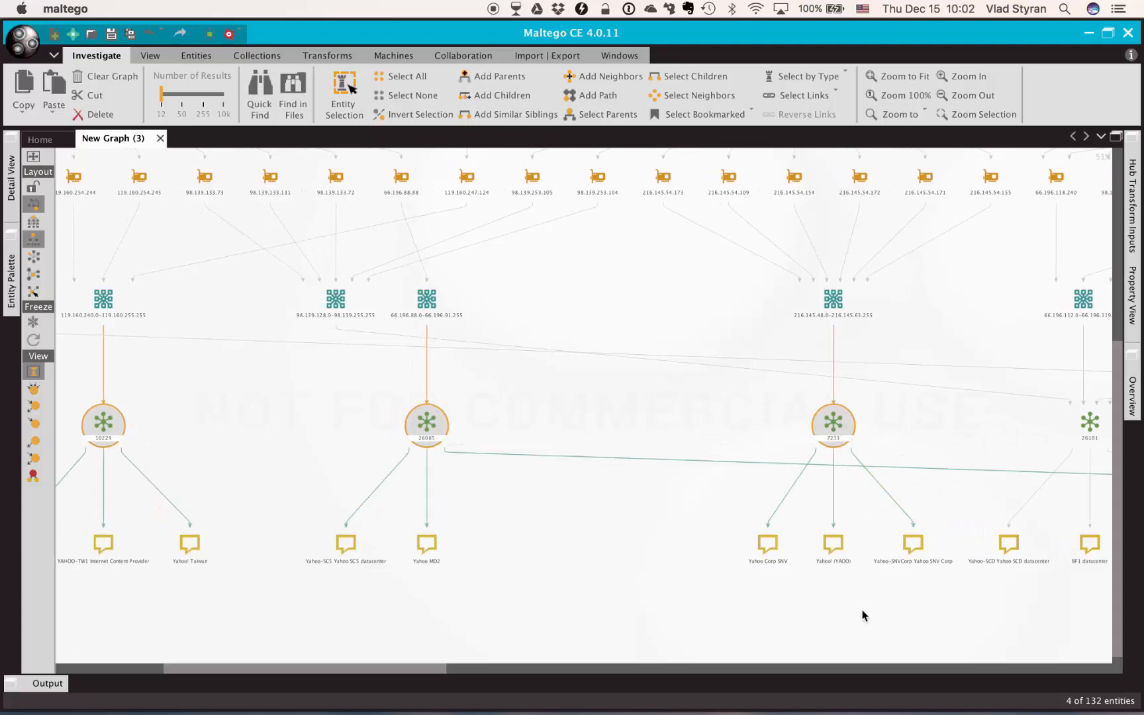
Run the owner-description transform on the AS number linked to the 98.138.0.0-98.138.255.255 netblock
{"action": "left_click_drag", "start_coordinate": [217, 622], "coordinate": [293, 509]}
{"action": "left_click_drag", "start_coordinate": [794, 571], "coordinate": [115, 531]}
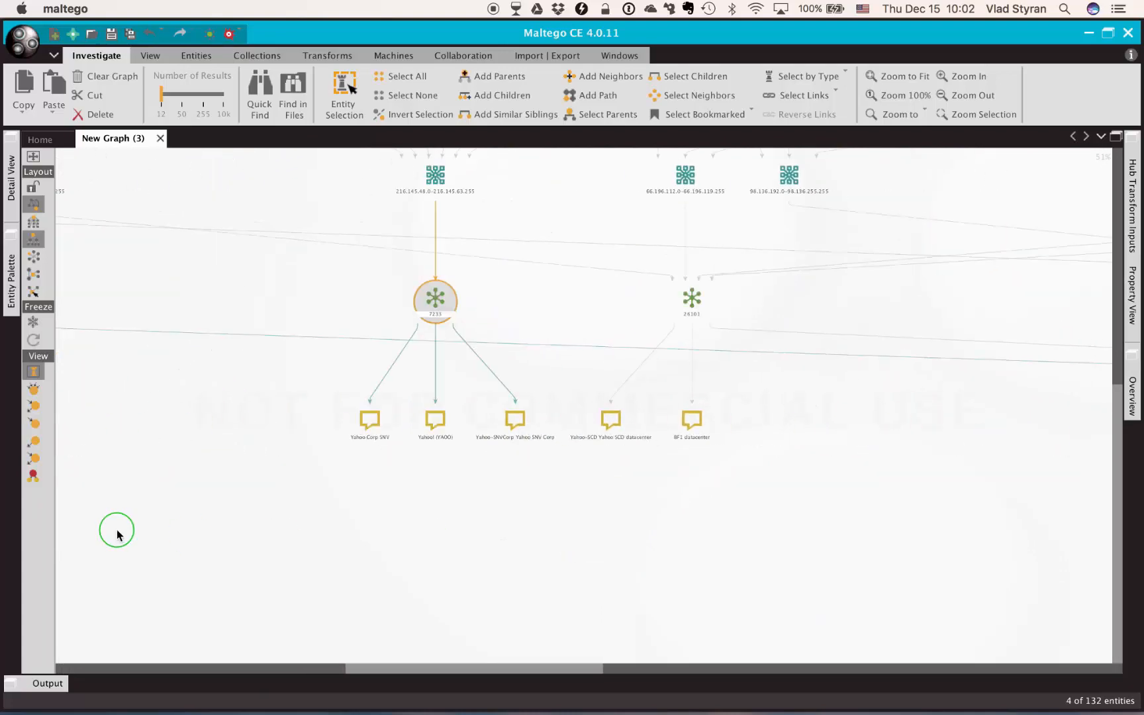
{"action": "mouse_move", "coordinate": [409, 519]}
{"action": "left_mouse_down"}
{"action": "mouse_move", "coordinate": [435, 518]}
{"action": "mouse_move", "coordinate": [426, 569]}
{"action": "left_mouse_up"}
{"action": "mouse_move", "coordinate": [676, 609]}
{"action": "left_mouse_down"}
{"action": "mouse_move", "coordinate": [554, 633]}
{"action": "mouse_move", "coordinate": [526, 665]}
{"action": "left_mouse_up"}
{"action": "left_click_drag", "start_coordinate": [423, 462], "coordinate": [383, 533]}
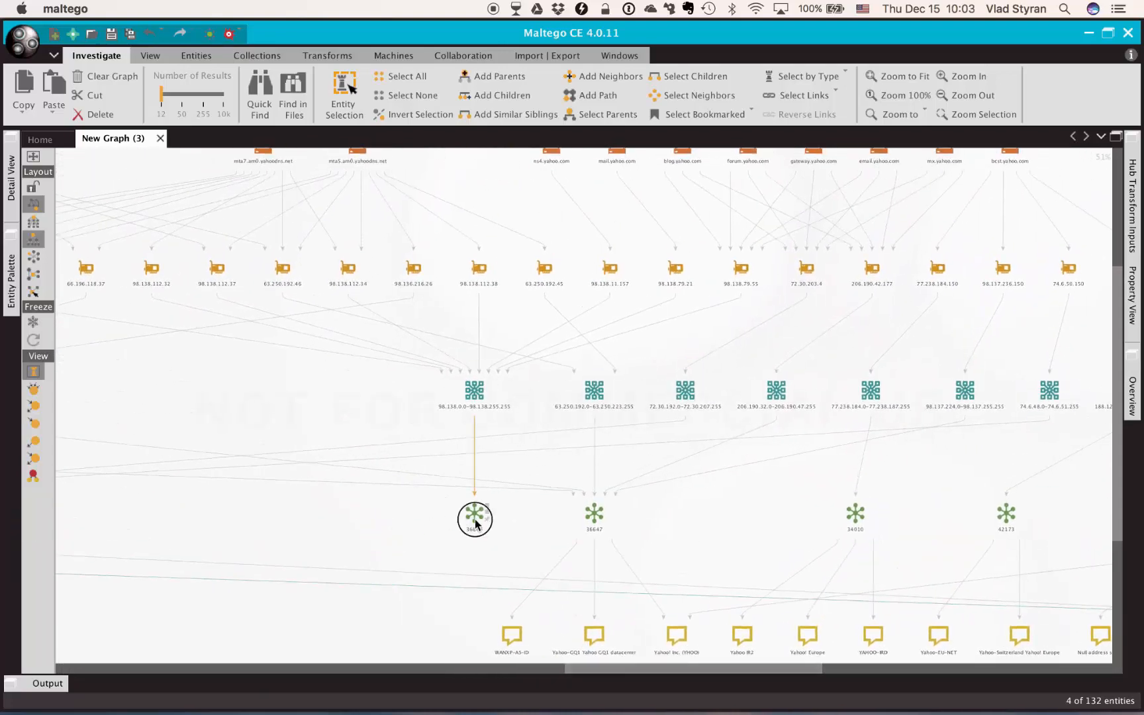
{"action": "right_click", "coordinate": [475, 523]}
{"action": "left_click", "coordinate": [534, 554]}
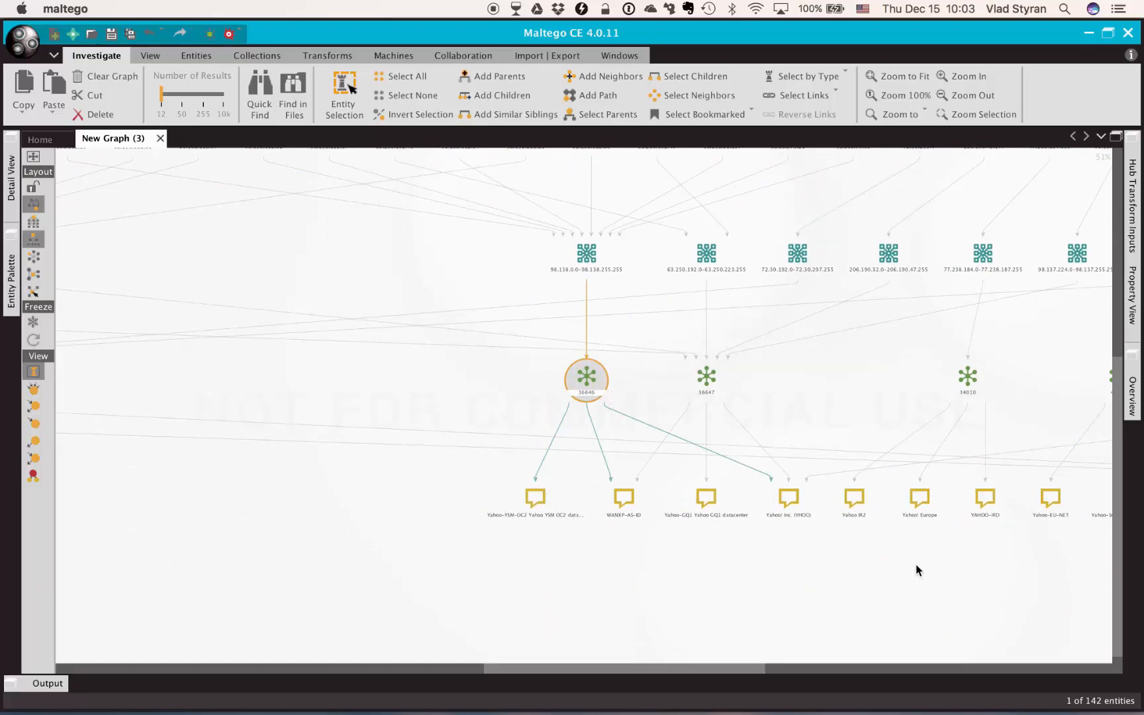
Browse the completed graph of netblocks, AS numbers and their owners
{"action": "left_click_drag", "start_coordinate": [916, 569], "coordinate": [379, 580]}
{"action": "left_click_drag", "start_coordinate": [869, 583], "coordinate": [440, 578]}
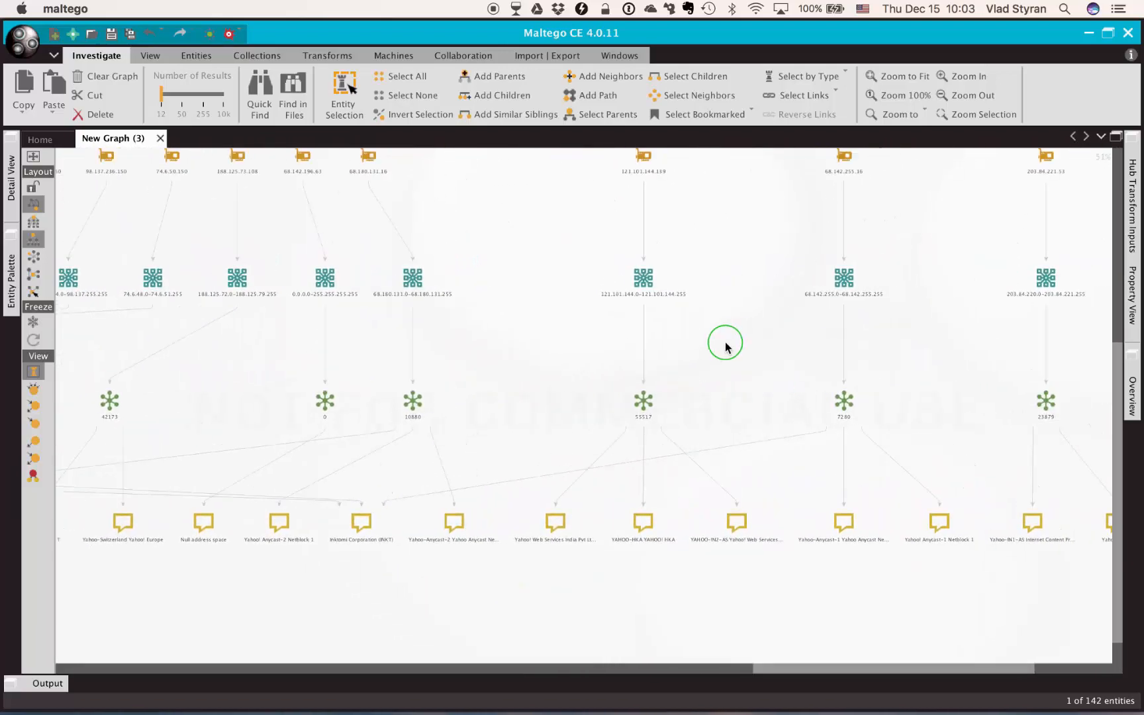
{"action": "left_click_drag", "start_coordinate": [727, 345], "coordinate": [339, 439]}
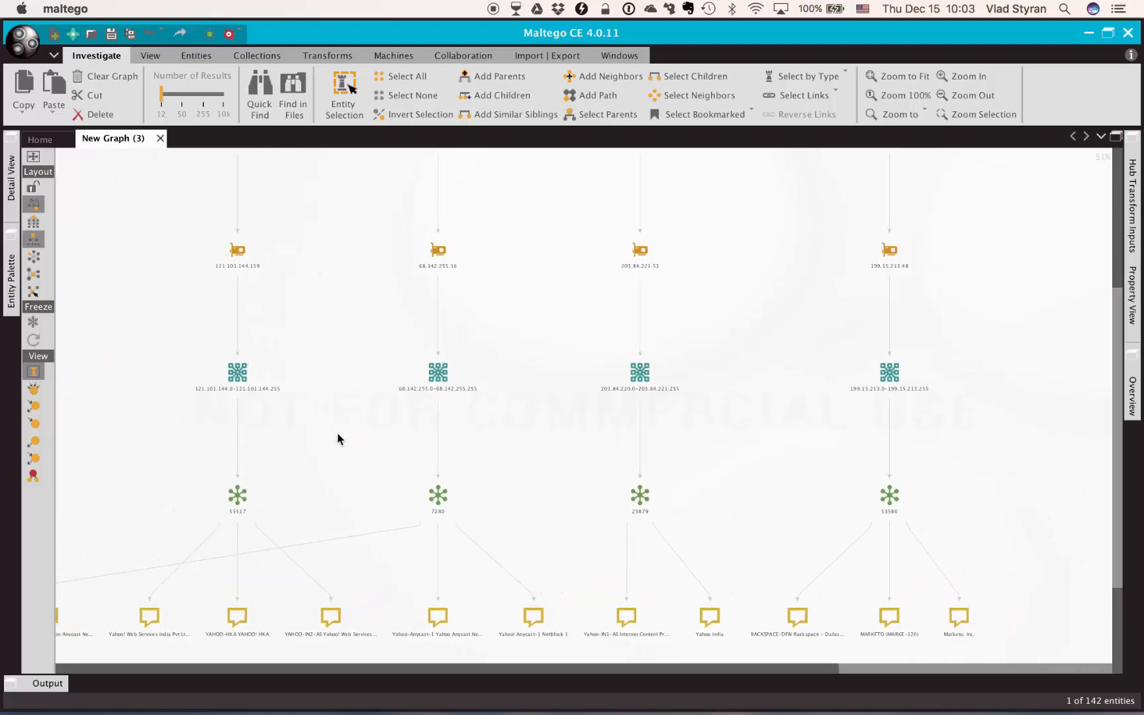
{"action": "left_click_drag", "start_coordinate": [752, 328], "coordinate": [939, 355]}
{"action": "left_click_drag", "start_coordinate": [626, 442], "coordinate": [979, 402]}
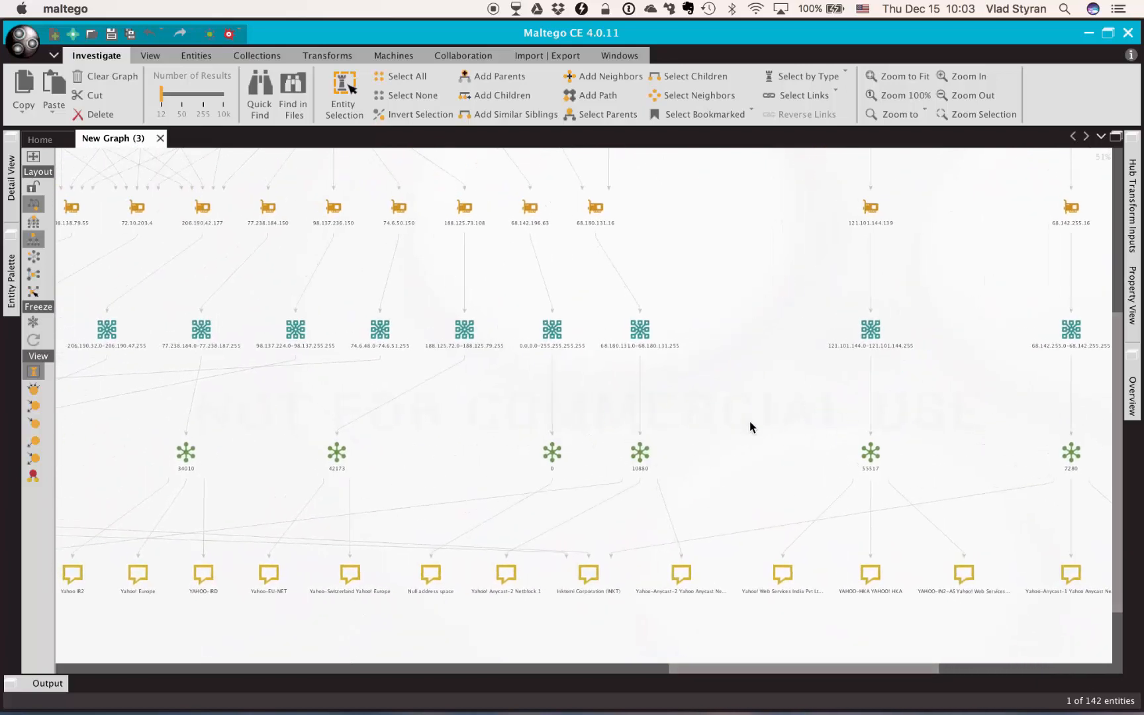
{"action": "left_click_drag", "start_coordinate": [502, 410], "coordinate": [572, 462]}
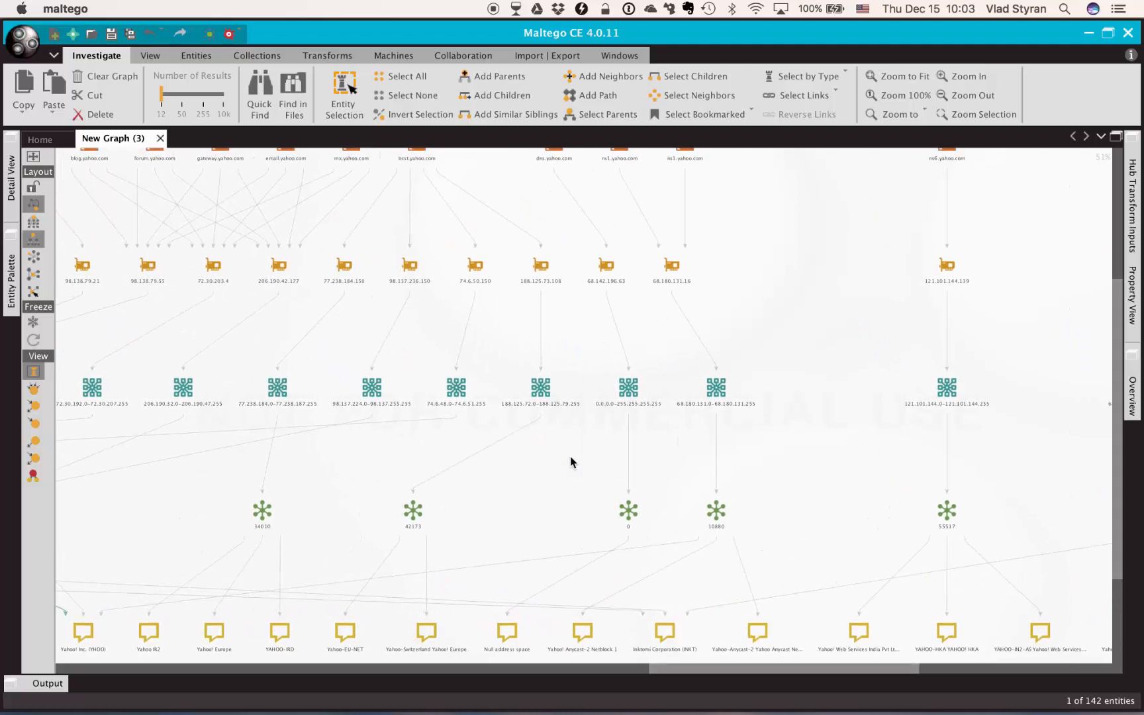